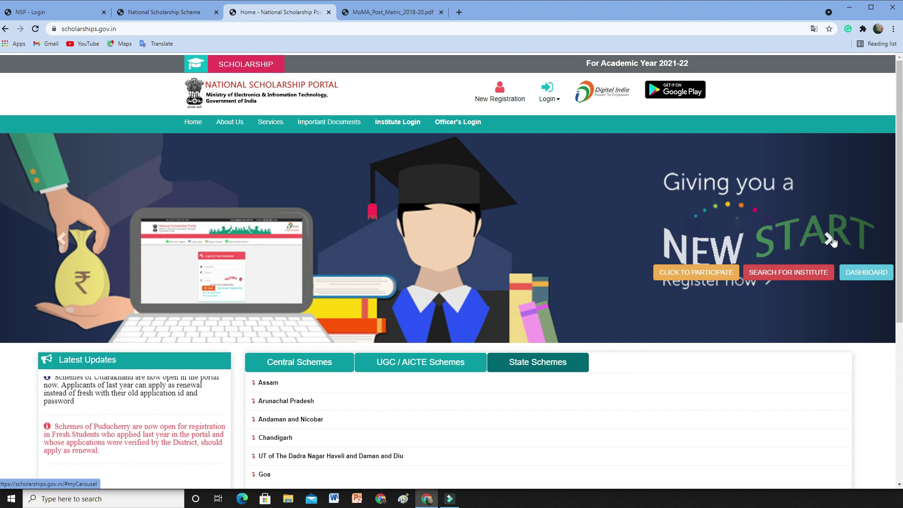
# Look through the portal's home page and its Central, UGC / AICTE and State scheme lists.
pyautogui.scroll(-5, 830, 254)
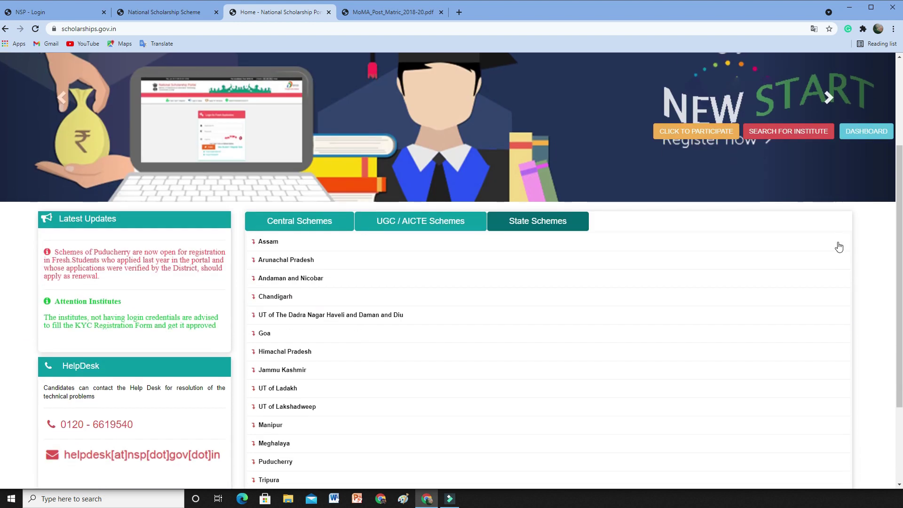
pyautogui.scroll(5, 828, 272)
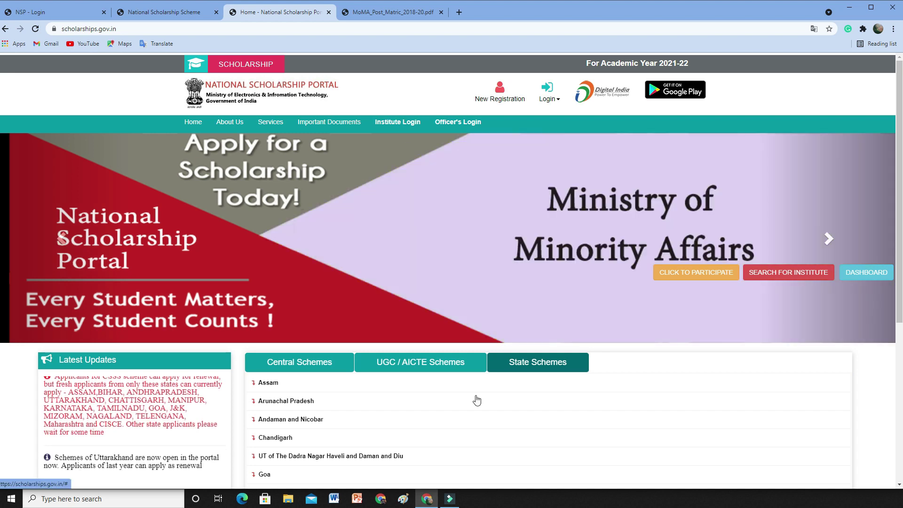
pyautogui.scroll(-4, 477, 381)
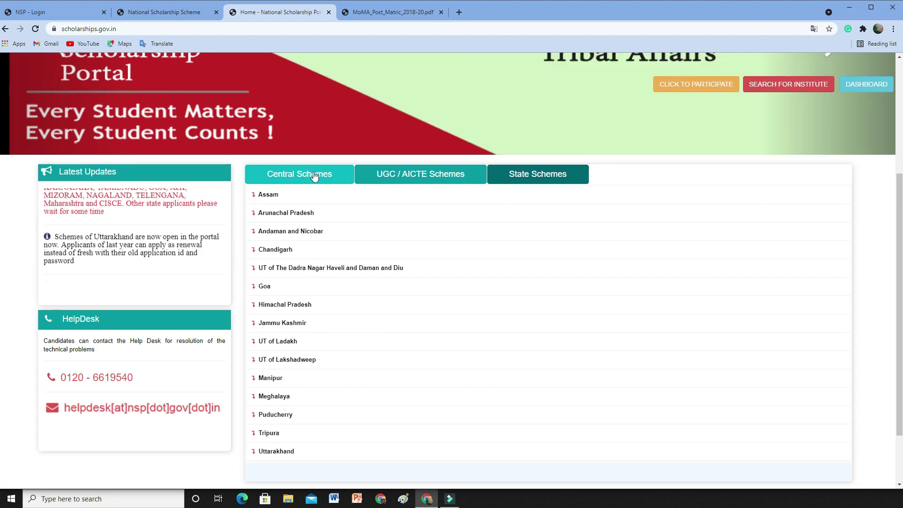
pyautogui.click(317, 176)
pyautogui.click(392, 181)
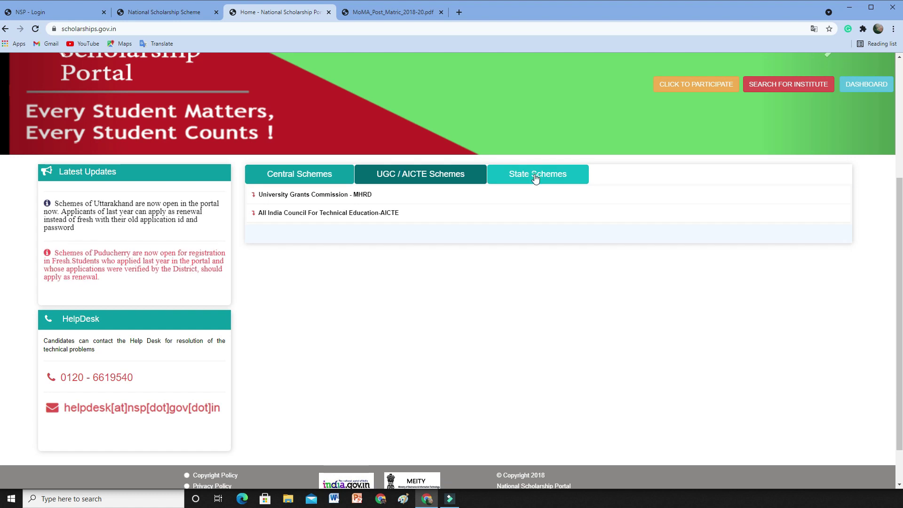
pyautogui.click(535, 176)
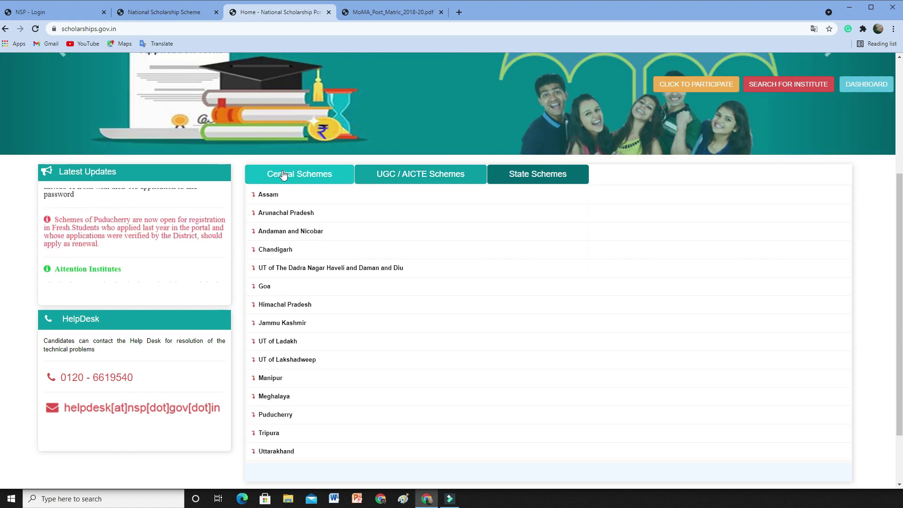
# Expand Ministry of Minority Affairs under Central Schemes and check the Post Matric scheme's closing and verification dates.
pyautogui.click(283, 175)
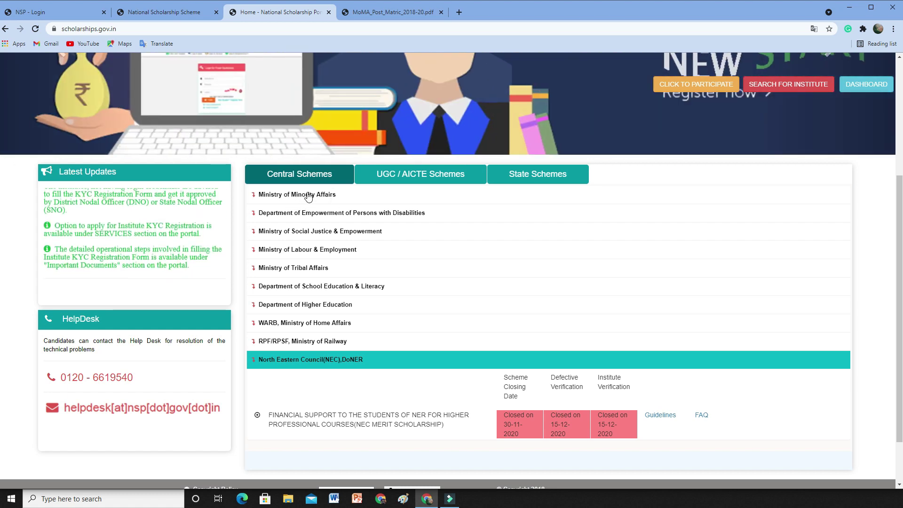
pyautogui.click(308, 195)
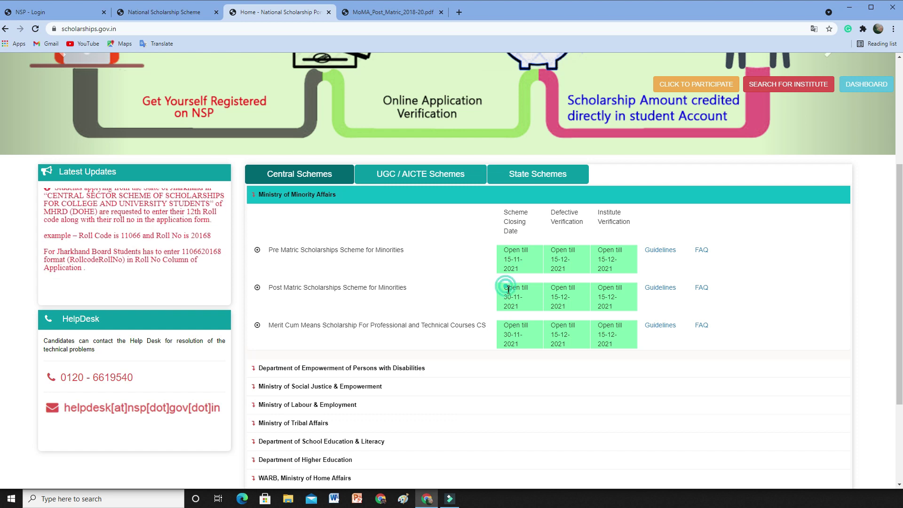
pyautogui.moveTo(504, 287); pyautogui.dragTo(526, 311)
pyautogui.click(487, 297)
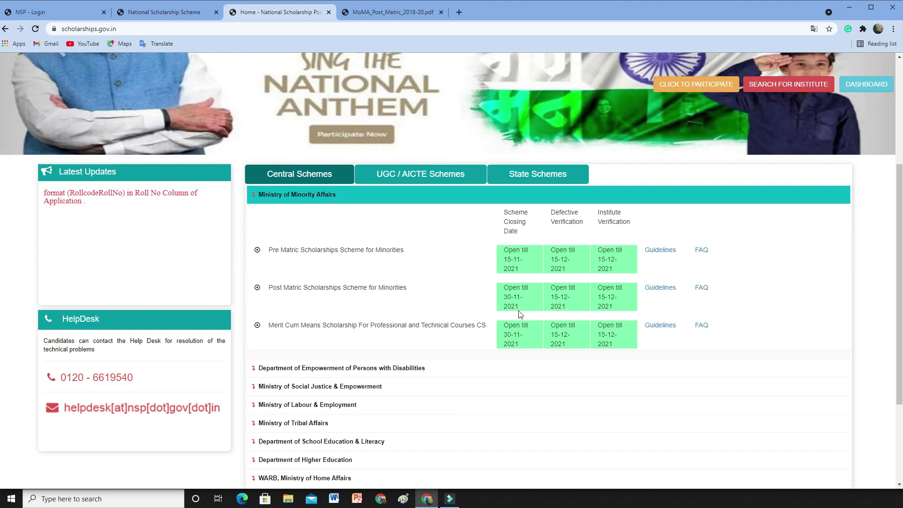
pyautogui.moveTo(551, 289); pyautogui.dragTo(573, 312)
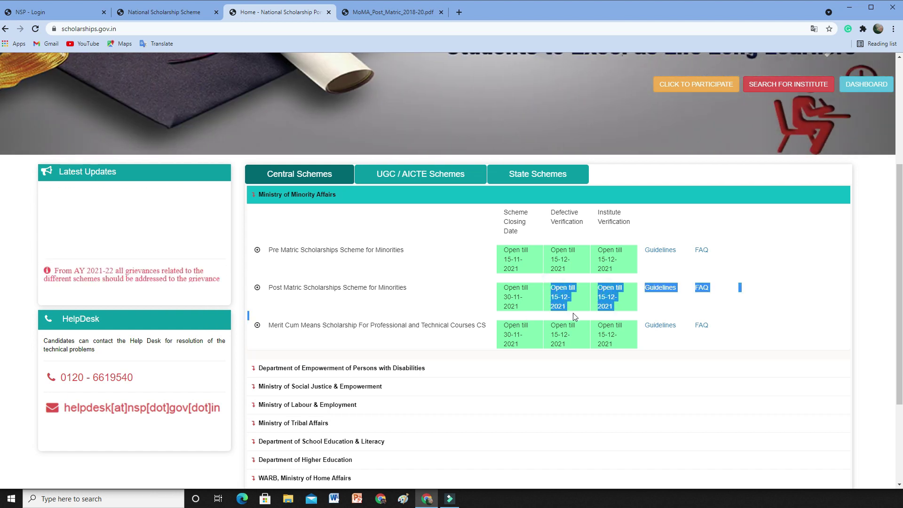
pyautogui.click(803, 301)
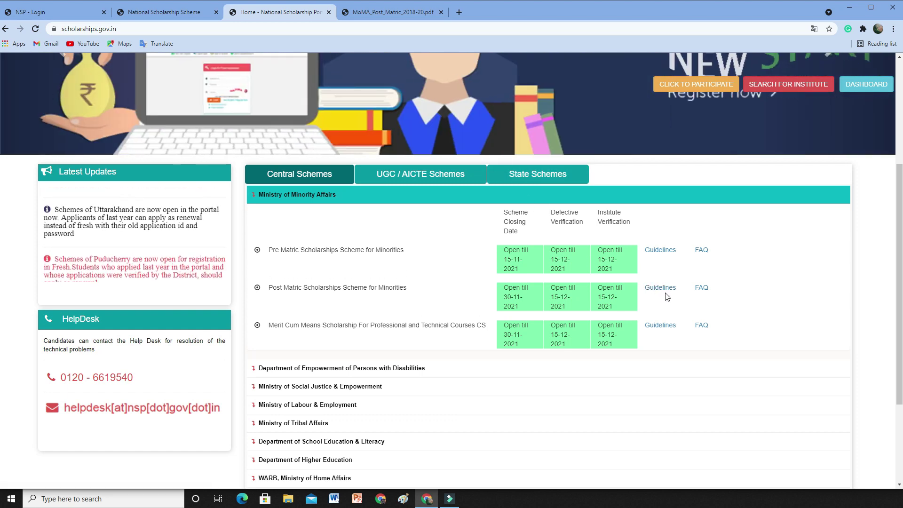
# Open the Post Matric Scholarships Scheme guidelines and examine the marks requirement in the Eligibility section.
pyautogui.click(660, 288)
pyautogui.scroll(-2, 669, 172)
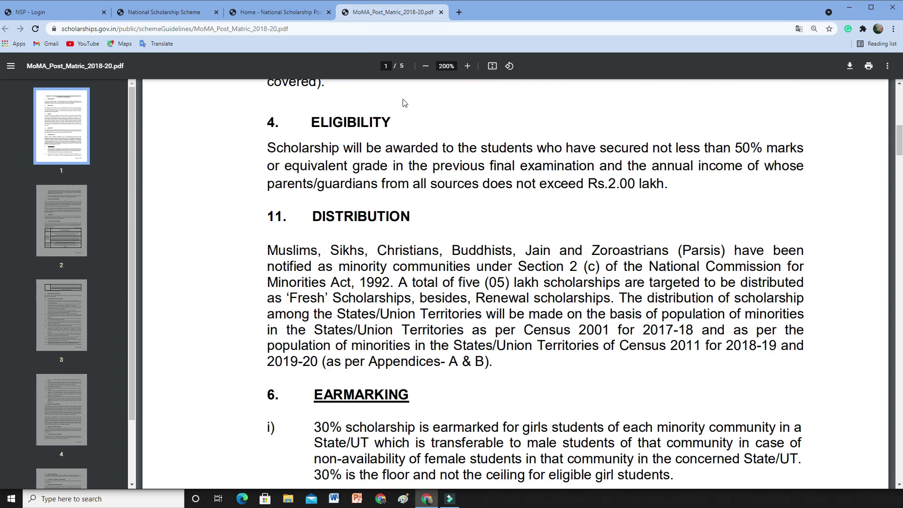
pyautogui.tripleClick(329, 122)
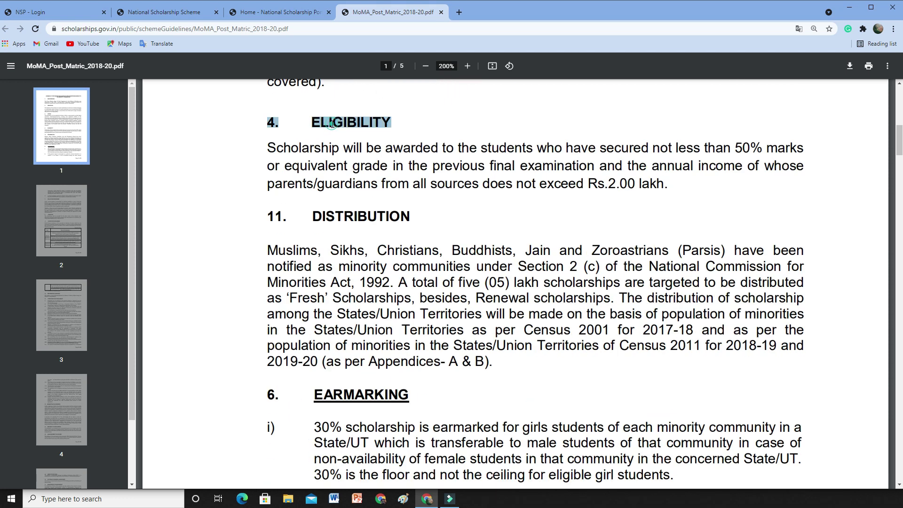
pyautogui.click(733, 147)
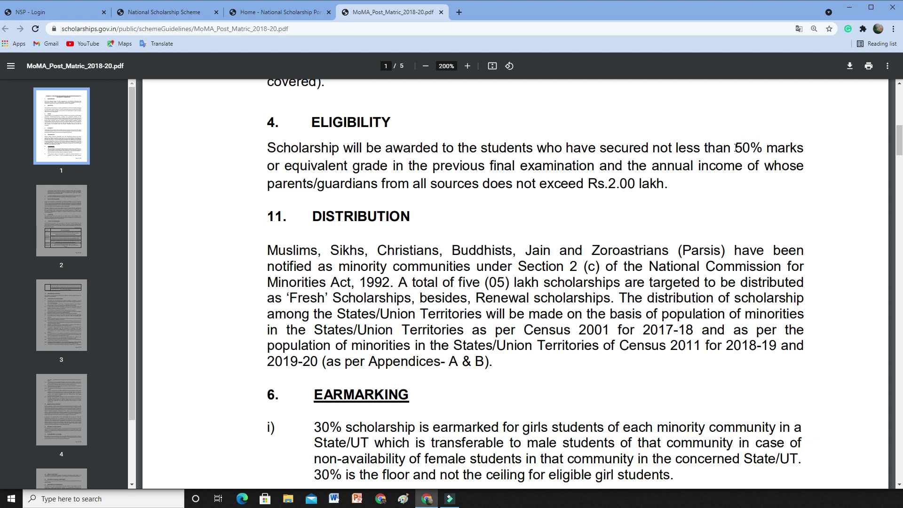
pyautogui.moveTo(490, 168); pyautogui.dragTo(590, 165)
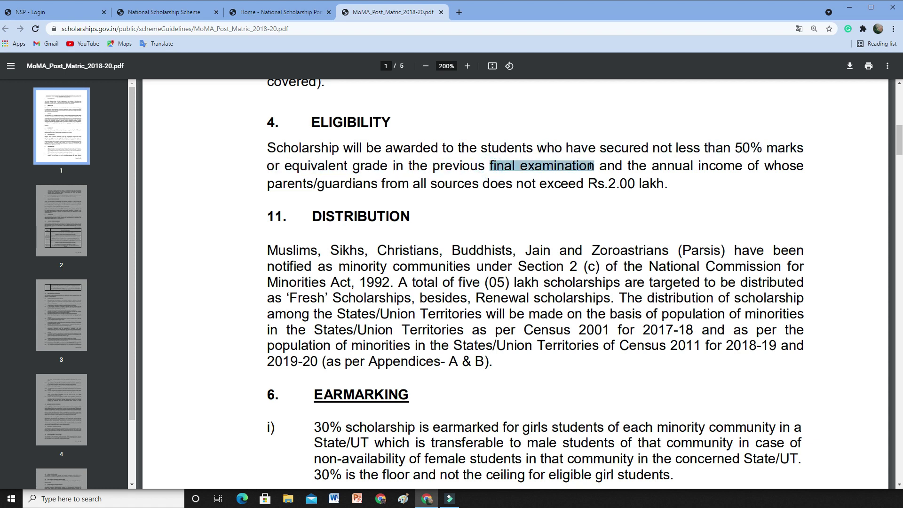
pyautogui.moveTo(736, 141); pyautogui.dragTo(811, 149)
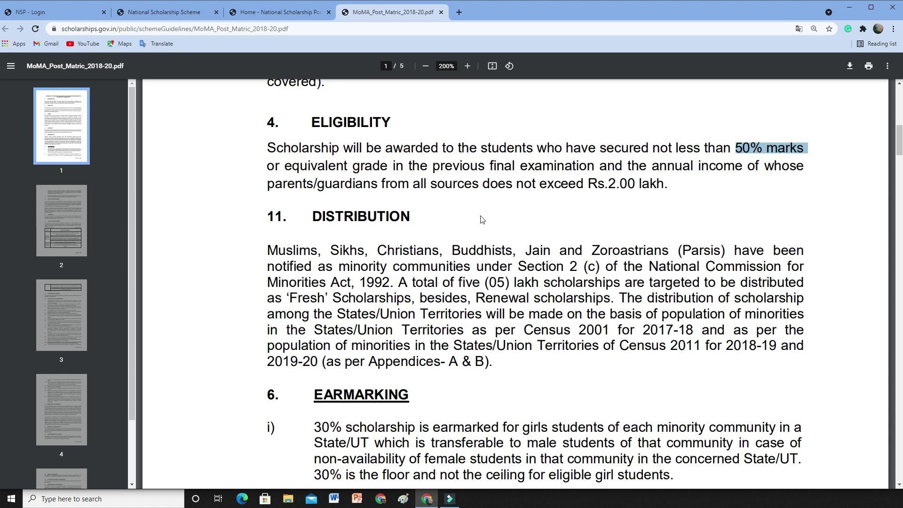
pyautogui.click(738, 166)
# Examine the parents' annual income limit in the Eligibility section.
pyautogui.scroll(-1, 674, 191)
pyautogui.scroll(2, 609, 217)
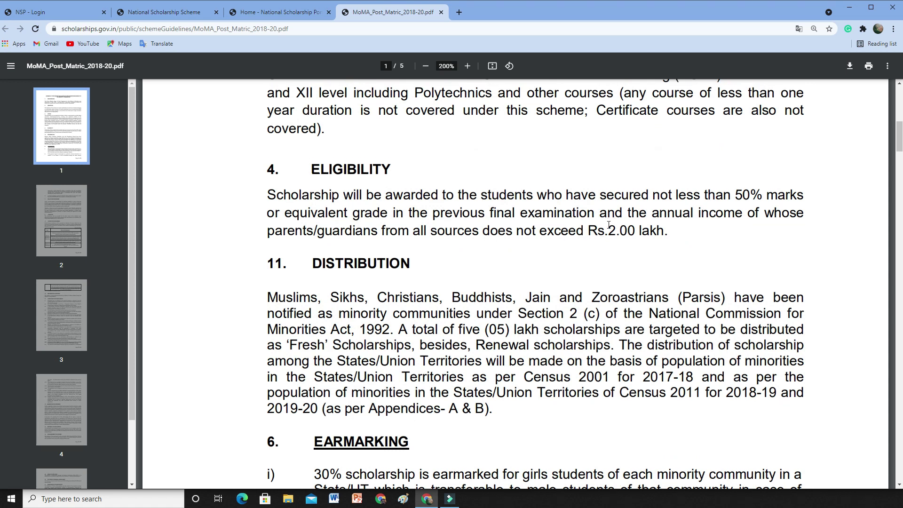
pyautogui.moveTo(588, 231); pyautogui.dragTo(668, 232)
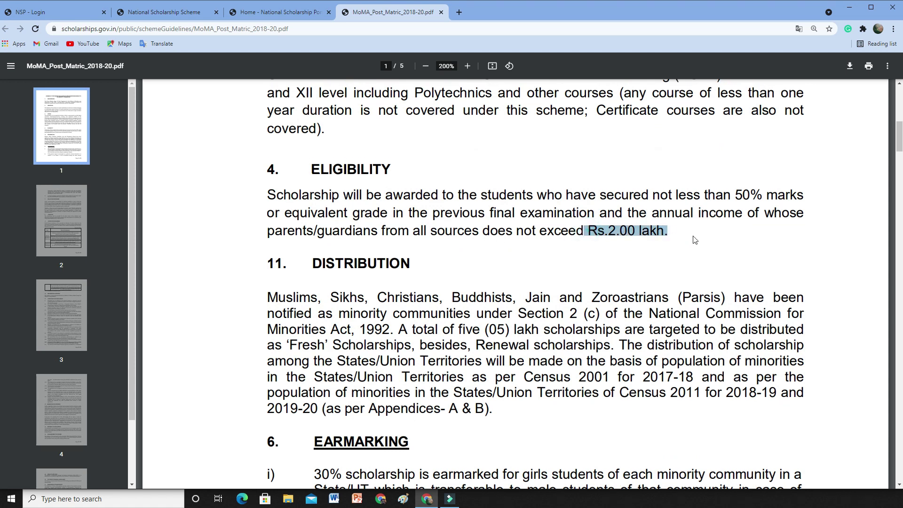
pyautogui.click(728, 245)
# Examine the Distribution section for the number of scholarships and the Fresh and Renewal categories.
pyautogui.scroll(-3, 514, 208)
pyautogui.doubleClick(392, 126)
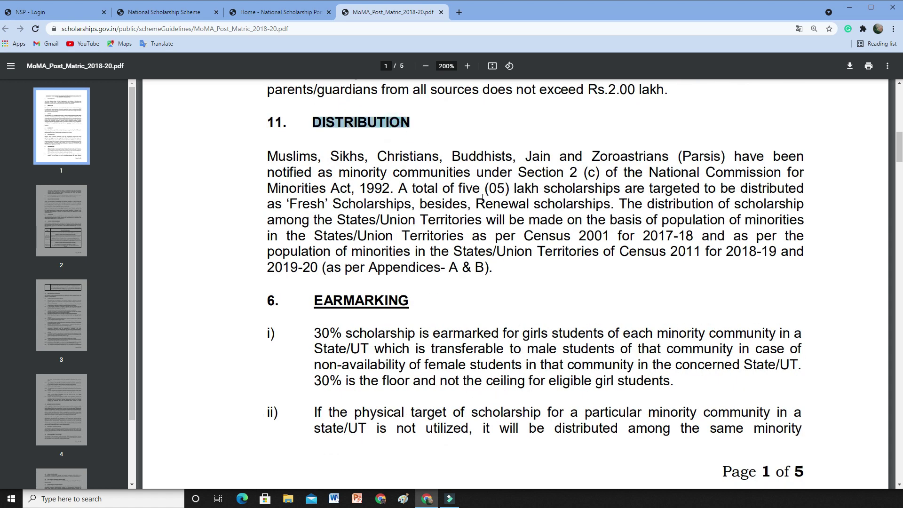
pyautogui.moveTo(450, 188); pyautogui.dragTo(627, 189)
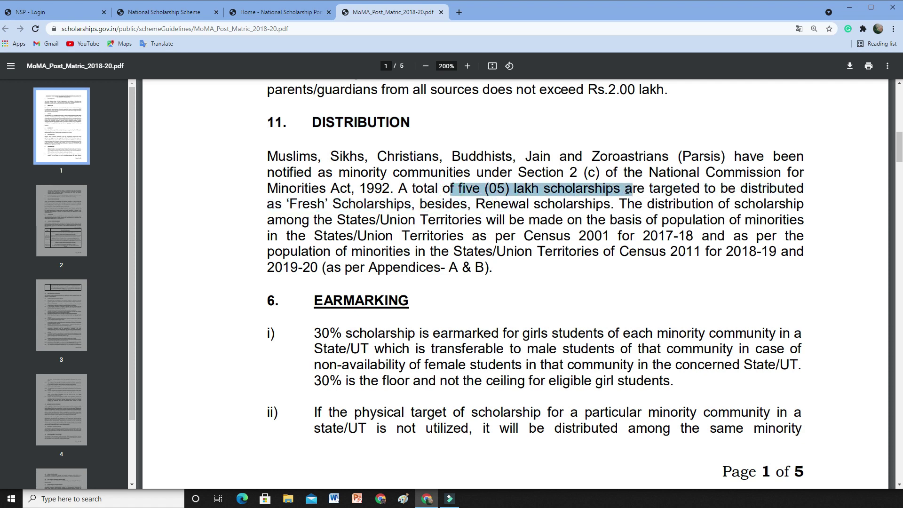
pyautogui.moveTo(287, 204); pyautogui.dragTo(420, 207)
pyautogui.moveTo(477, 204); pyautogui.dragTo(613, 210)
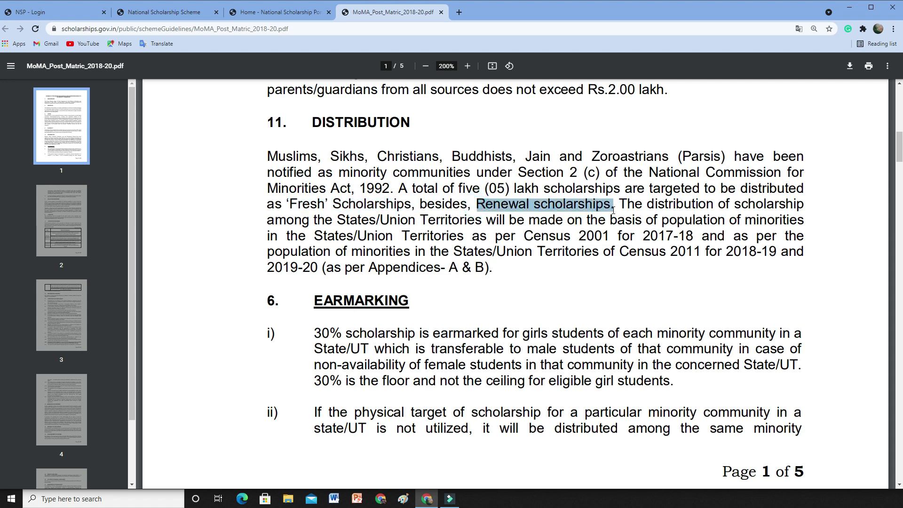
pyautogui.click(591, 279)
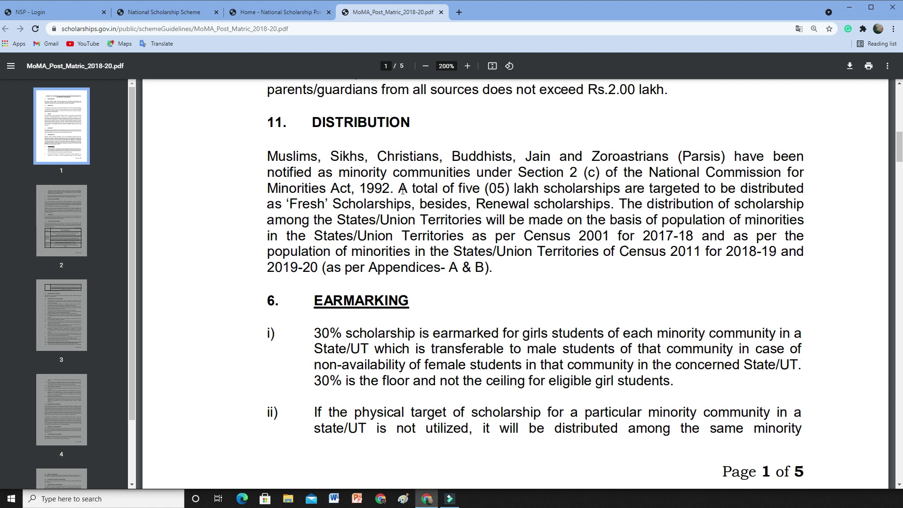
# Check which minority communities are listed in the Distribution section of the guidelines.
pyautogui.scroll(-2, 486, 306)
pyautogui.scroll(2, 490, 302)
pyautogui.scroll(-6, 413, 367)
pyautogui.scroll(9, 423, 297)
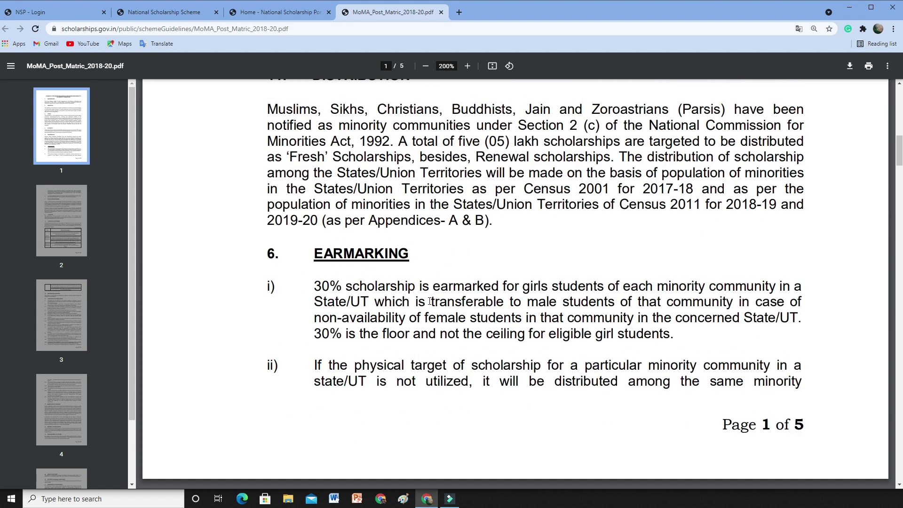
pyautogui.scroll(-1, 429, 300)
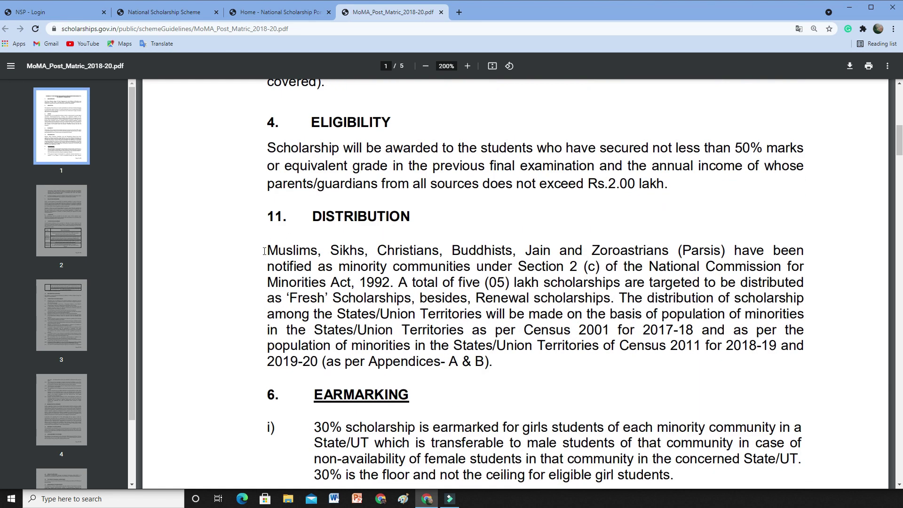
pyautogui.scroll(-1, 268, 204)
pyautogui.moveTo(268, 204); pyautogui.dragTo(728, 211)
pyautogui.click(564, 197)
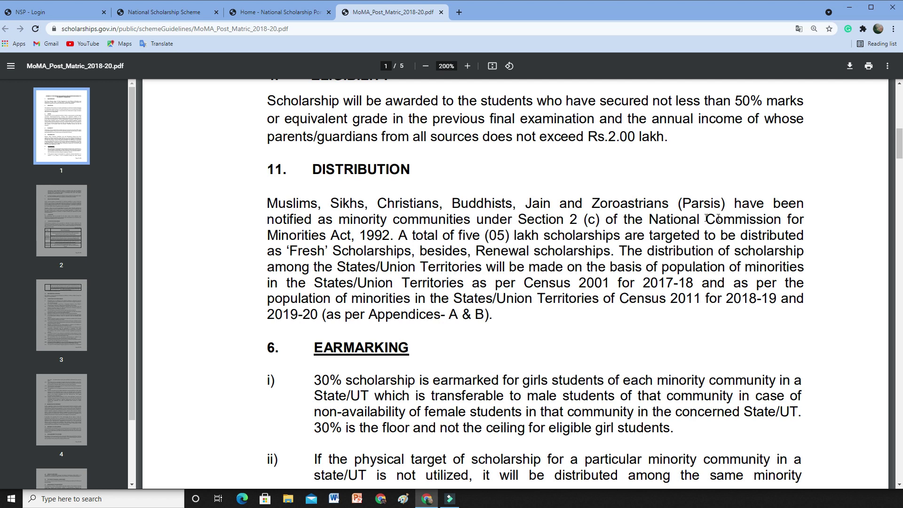
# Read the Selection Procedure section on page 2, checking the weightage for fresh applicants and the marks requirement for renewals.
pyautogui.scroll(-1, 634, 236)
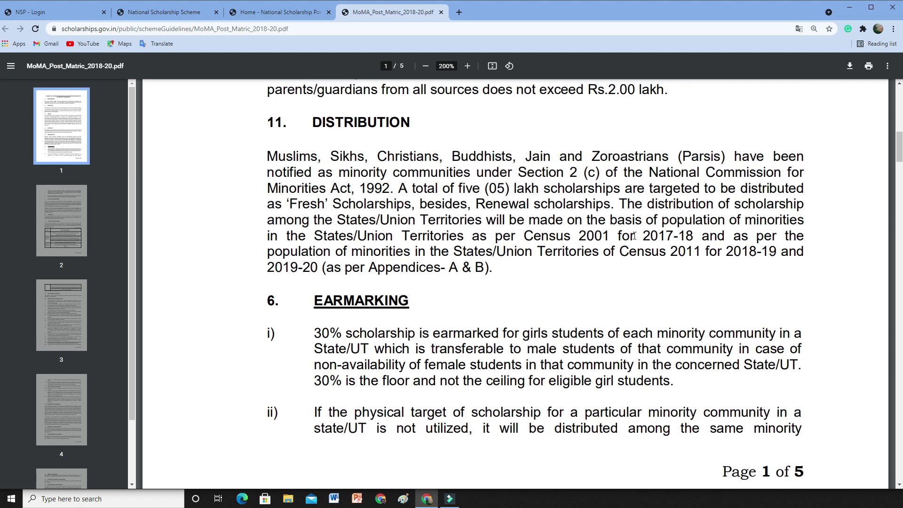
pyautogui.scroll(-1, 634, 236)
pyautogui.scroll(-10, 634, 235)
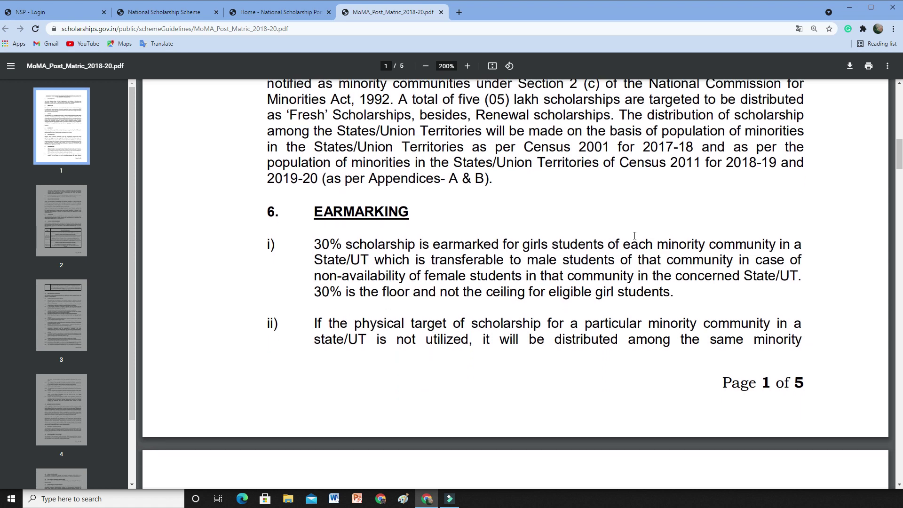
pyautogui.scroll(-1, 633, 235)
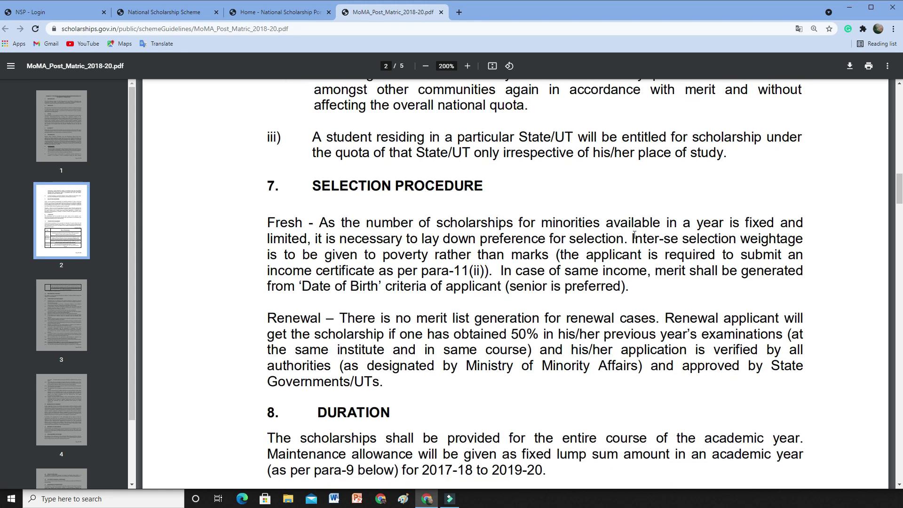
pyautogui.tripleClick(403, 137)
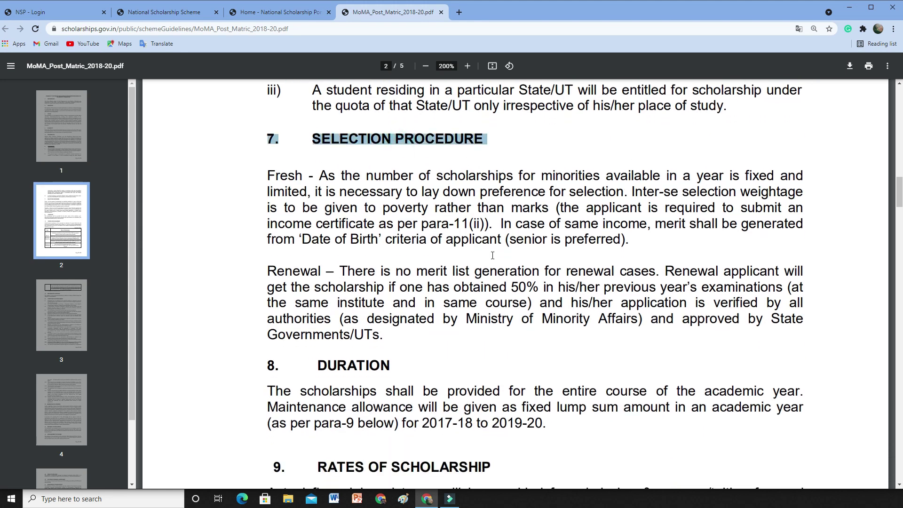
pyautogui.click(517, 181)
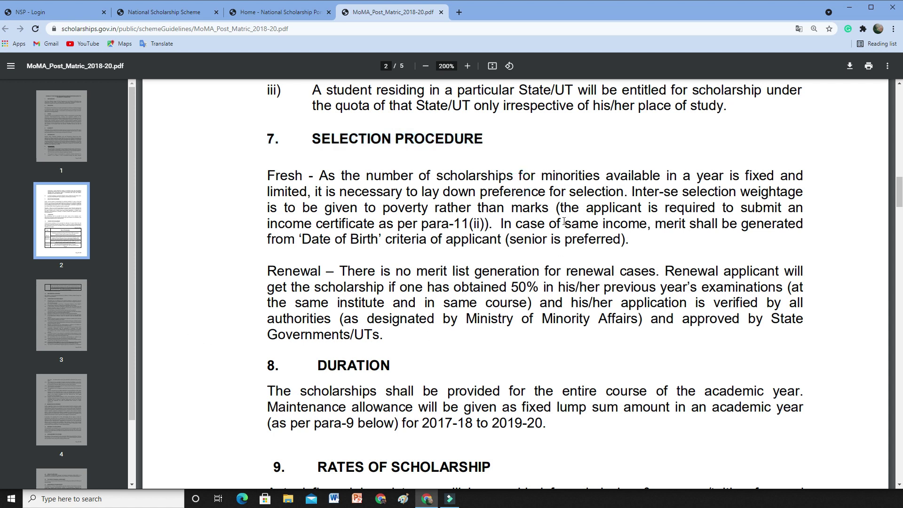
pyautogui.moveTo(386, 210); pyautogui.dragTo(430, 211)
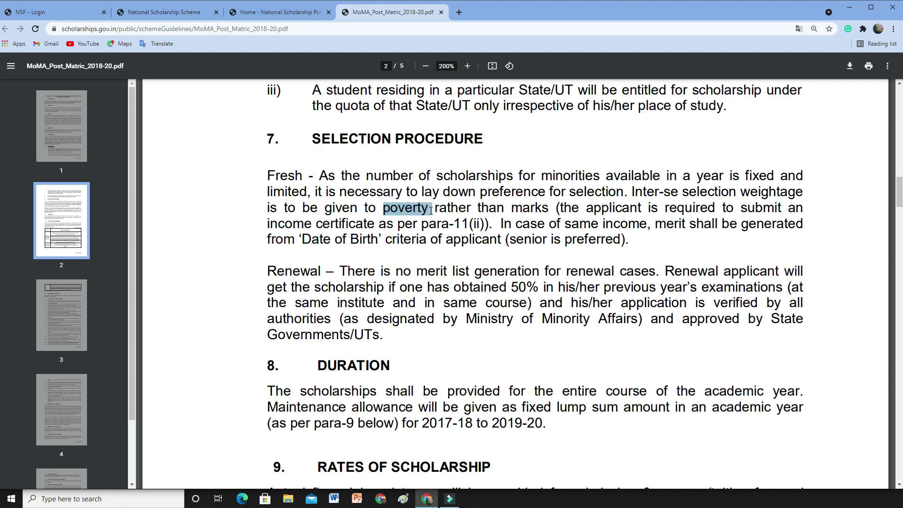
pyautogui.click(525, 258)
pyautogui.moveTo(508, 287); pyautogui.dragTo(544, 285)
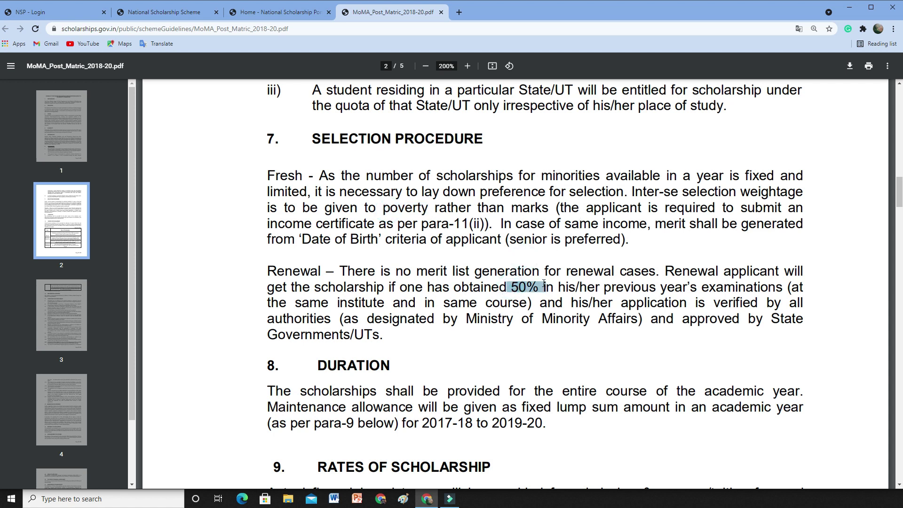
pyautogui.click(628, 248)
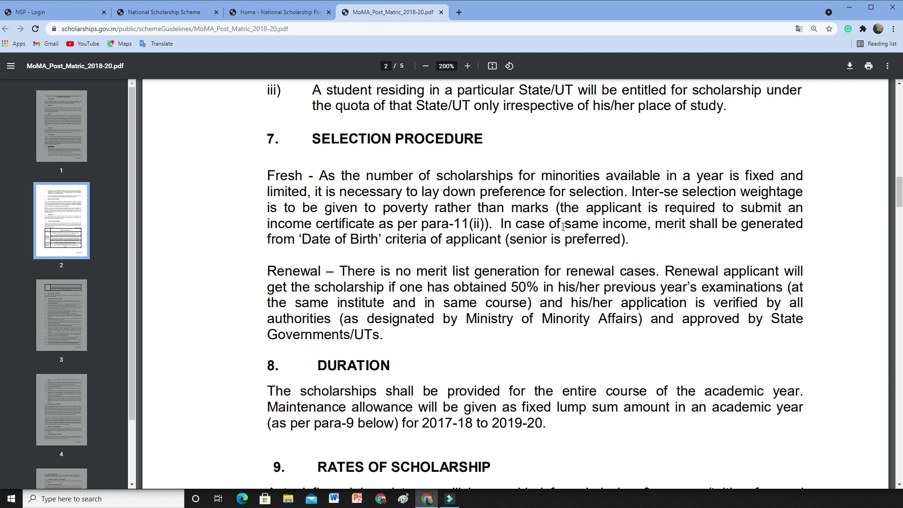
# Examine the selection criterion for fresh applicants who have the same income.
pyautogui.moveTo(558, 224); pyautogui.dragTo(647, 229)
pyautogui.moveTo(302, 240); pyautogui.dragTo(383, 240)
pyautogui.click(426, 257)
# Examine the Duration section of the guidelines for the period the scholarship covers.
pyautogui.scroll(-1, 427, 256)
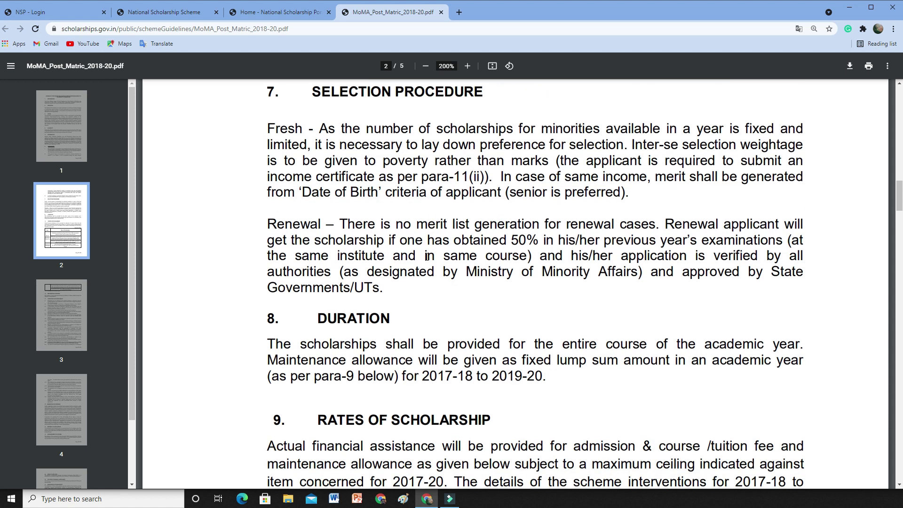
pyautogui.scroll(-4, 426, 256)
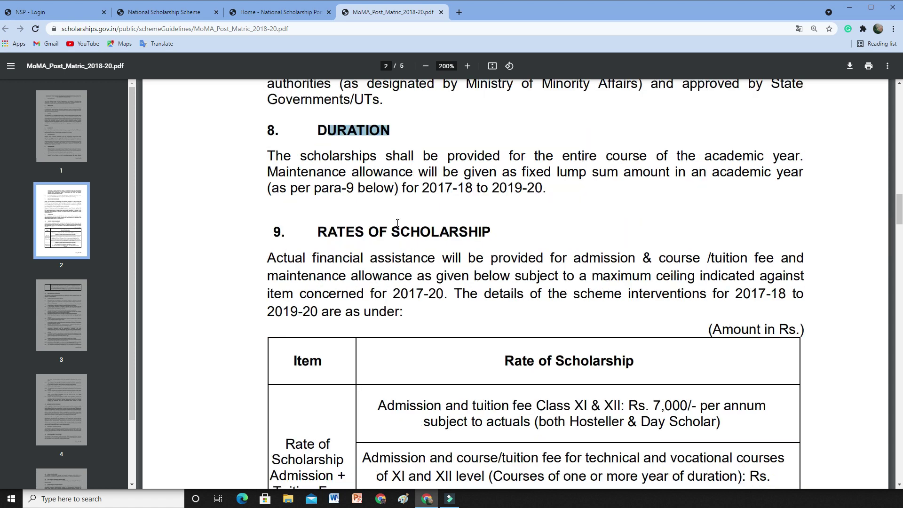
pyautogui.click(379, 198)
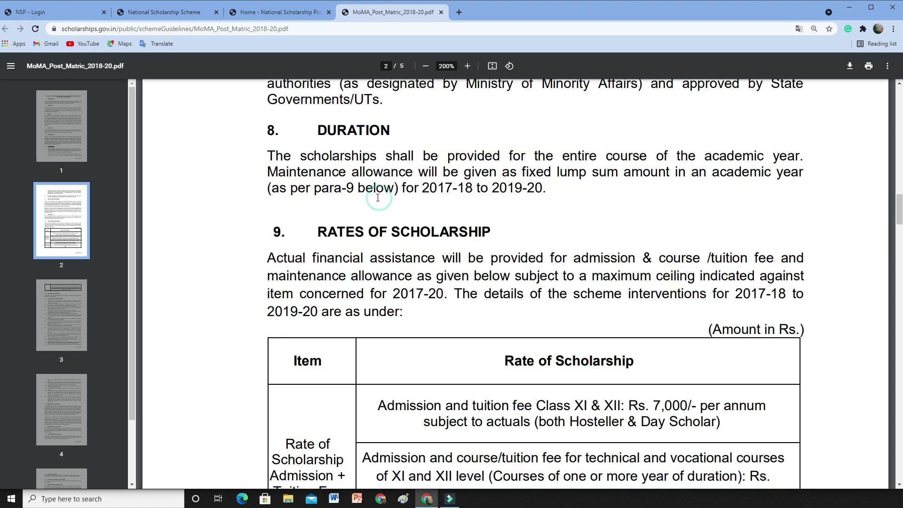
# Read the introduction of the Rates of Scholarship section on page 2 and bring up its rate table.
pyautogui.scroll(-1, 470, 226)
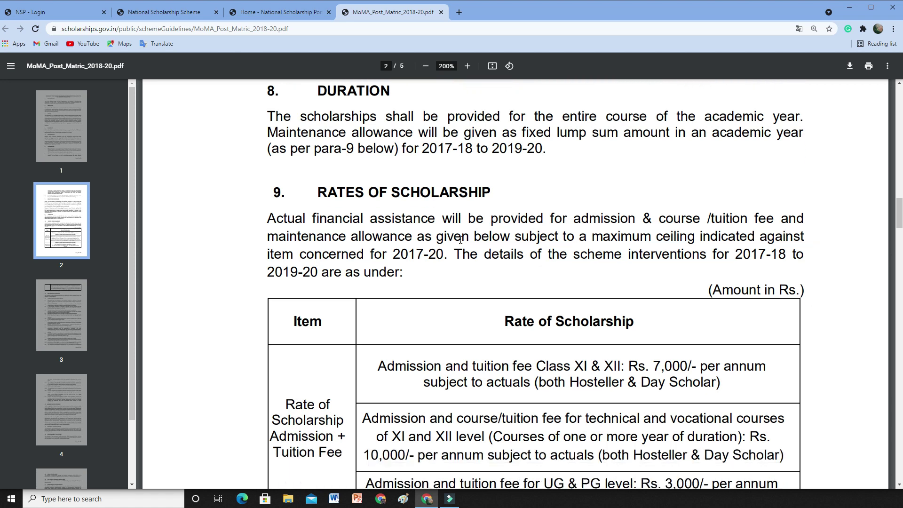
pyautogui.scroll(1, 466, 237)
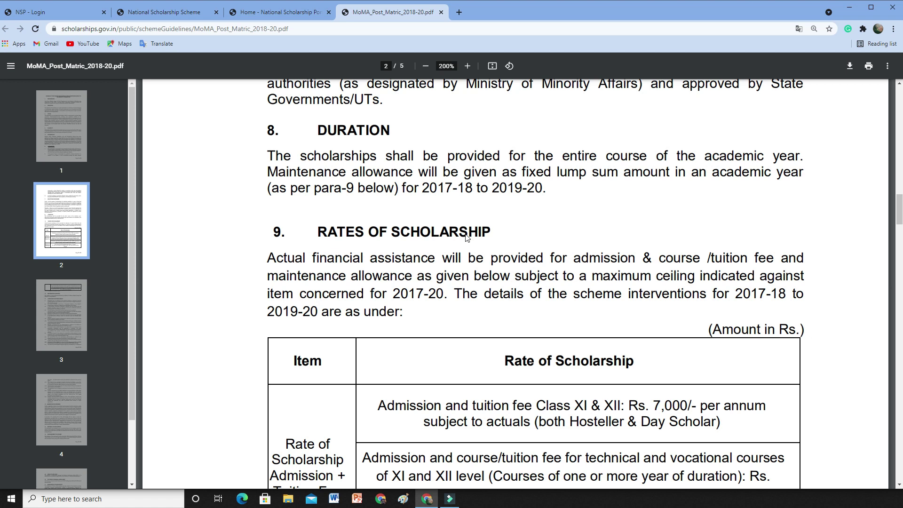
pyautogui.click(510, 218)
pyautogui.scroll(-1, 512, 220)
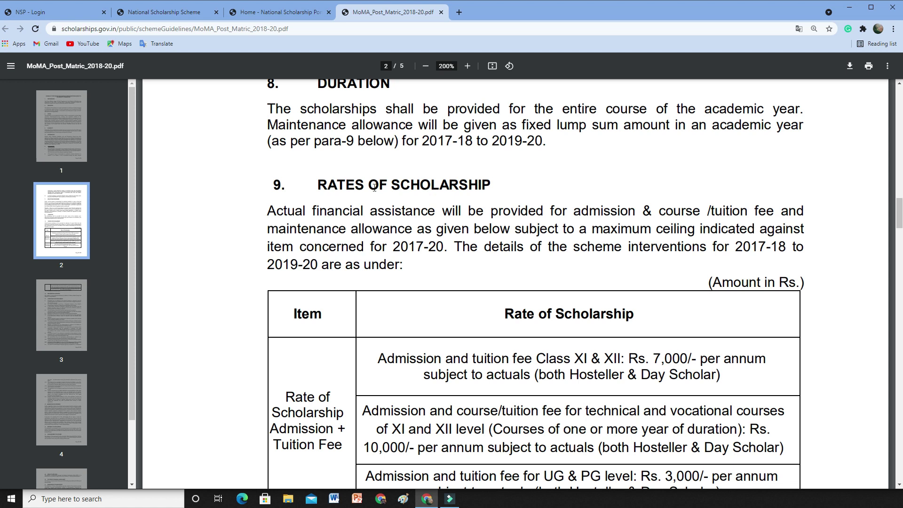
pyautogui.tripleClick(374, 188)
pyautogui.scroll(-2, 485, 190)
pyautogui.click(483, 188)
pyautogui.scroll(-1, 526, 253)
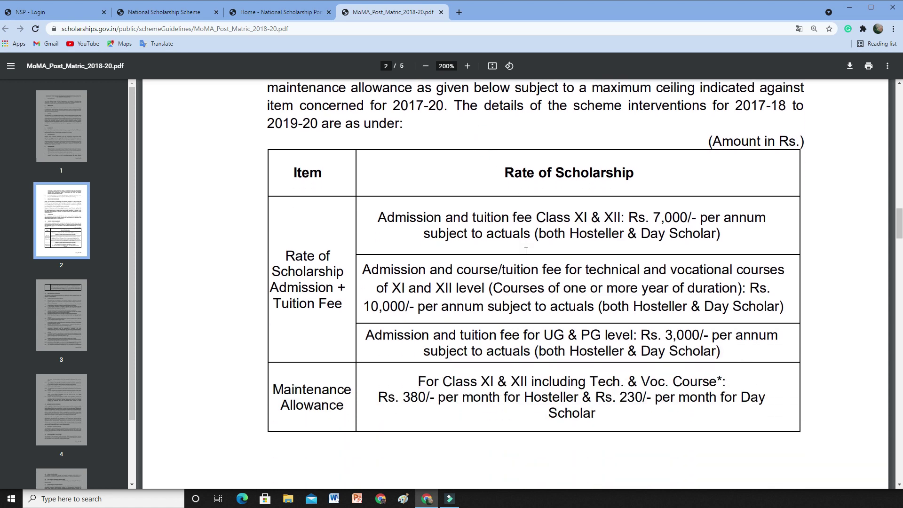
# Check the admission and tuition fee rate for Class XI & XII and which scholars it applies to.
pyautogui.moveTo(274, 254); pyautogui.dragTo(348, 305)
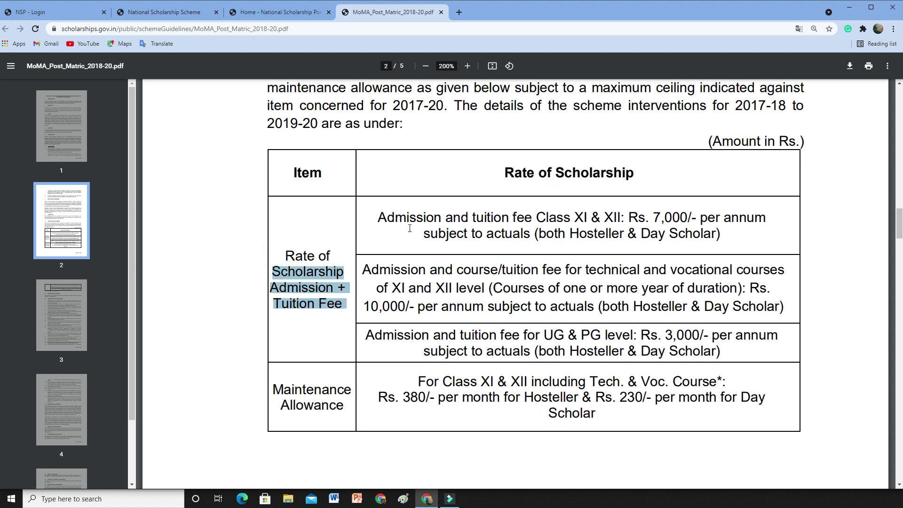
pyautogui.moveTo(535, 217); pyautogui.dragTo(690, 217)
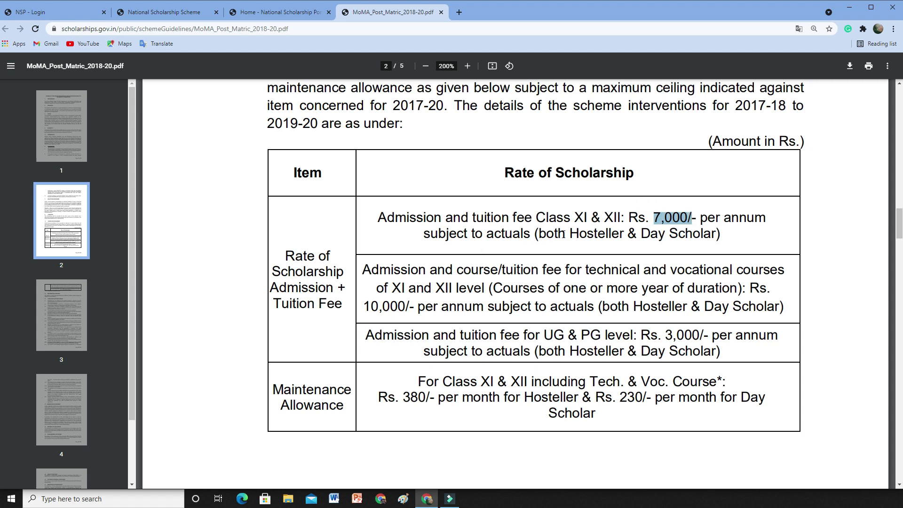
pyautogui.moveTo(536, 237); pyautogui.dragTo(726, 231)
pyautogui.scroll(-3, 593, 226)
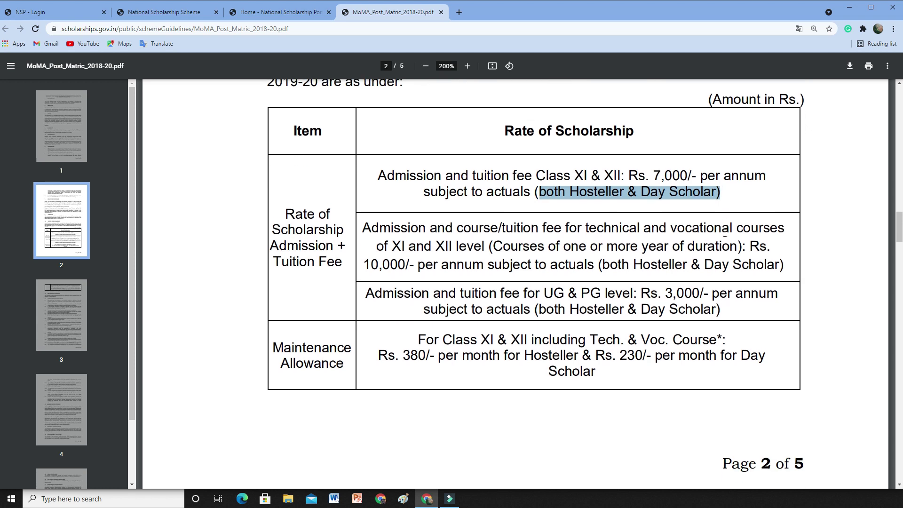
pyautogui.scroll(1, 421, 153)
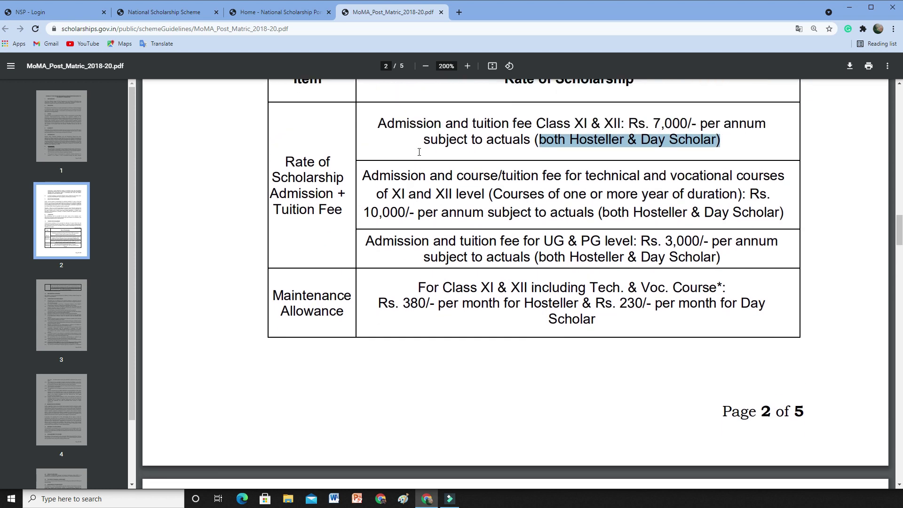
# Check the yearly fee rates for XI and XII level technical and vocational courses and for UG & PG level.
pyautogui.moveTo(386, 197); pyautogui.dragTo(493, 209)
pyautogui.moveTo(375, 214); pyautogui.dragTo(496, 218)
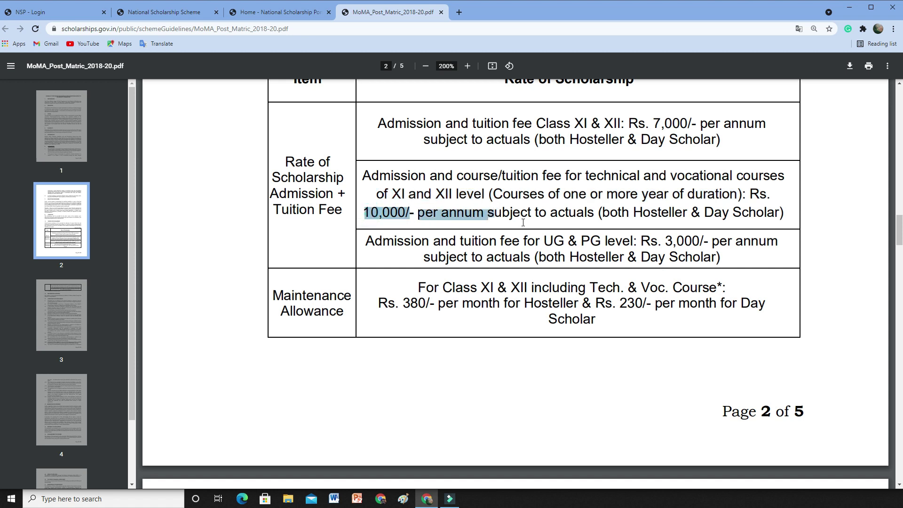
pyautogui.scroll(-1, 523, 222)
pyautogui.moveTo(602, 167); pyautogui.dragTo(805, 166)
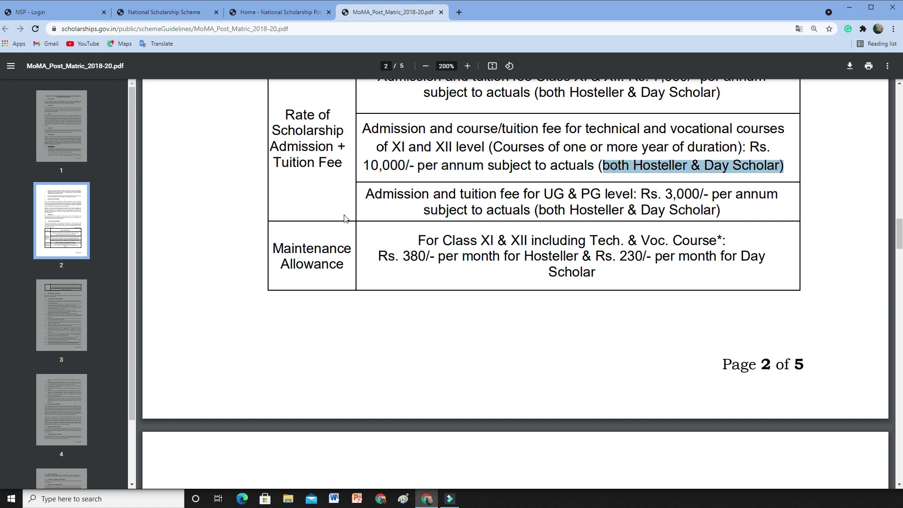
pyautogui.moveTo(549, 190); pyautogui.dragTo(778, 194)
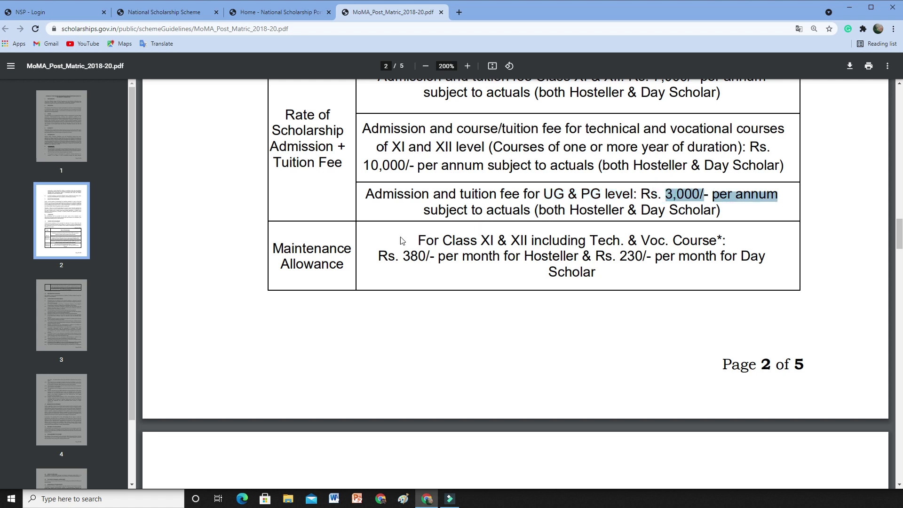
# Examine the Maintenance Allowance row for the monthly hosteller and day scholar amounts in Class XI & XII.
pyautogui.moveTo(275, 245); pyautogui.dragTo(345, 266)
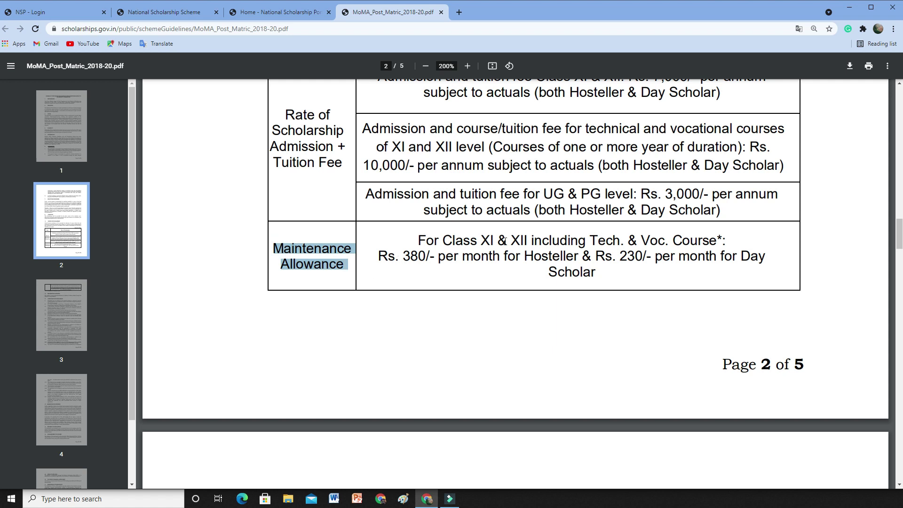
pyautogui.moveTo(413, 256); pyautogui.dragTo(776, 256)
pyautogui.click(646, 273)
pyautogui.moveTo(548, 273); pyautogui.dragTo(617, 271)
pyautogui.click(618, 270)
pyautogui.scroll(-1, 622, 269)
pyautogui.scroll(3, 623, 269)
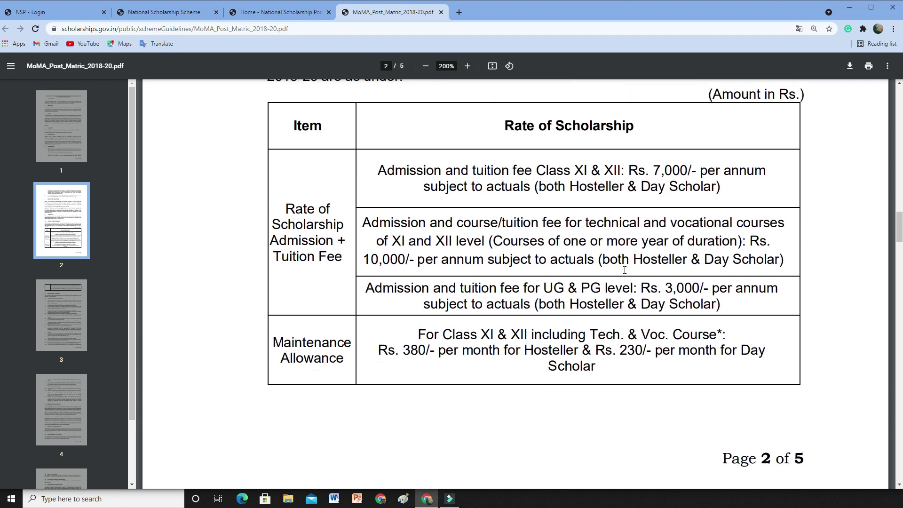
# Check the monthly maintenance allowance for UG & PG level courses and for M.Phil & Ph.D. in the table on page 3.
pyautogui.scroll(-7, 624, 270)
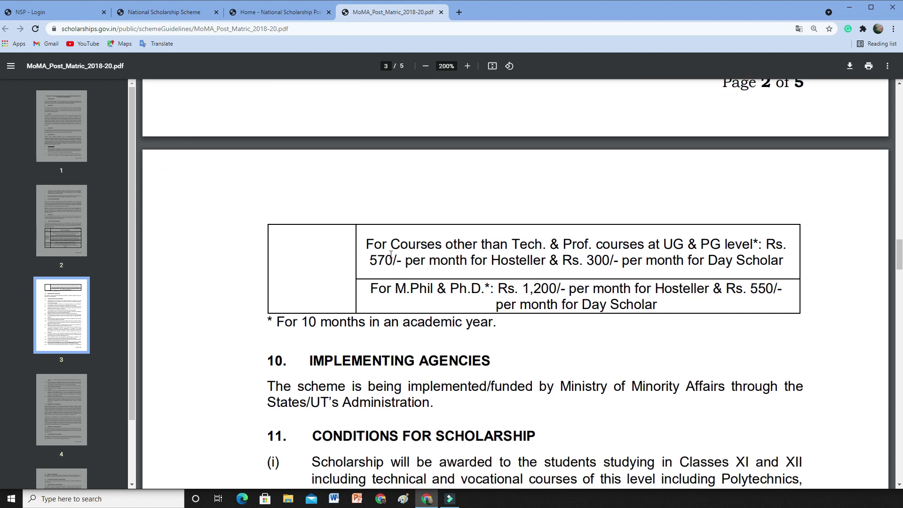
pyautogui.moveTo(515, 243); pyautogui.dragTo(649, 245)
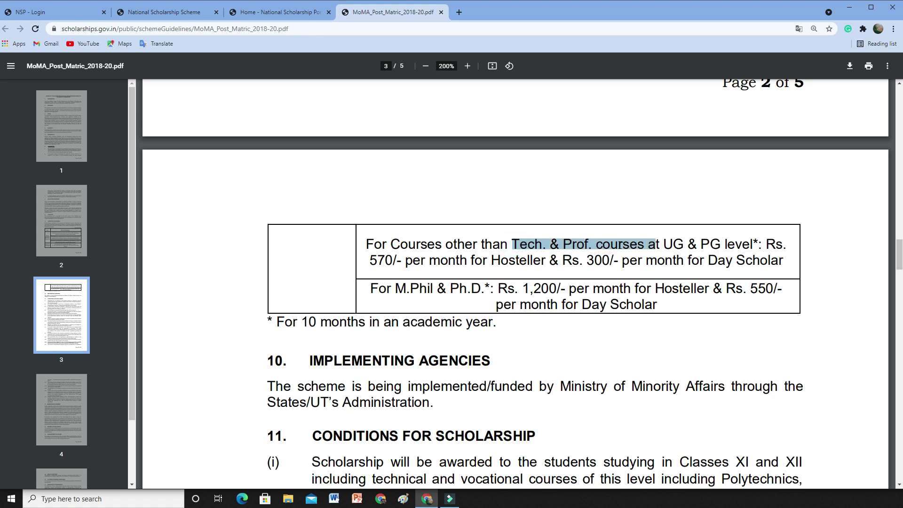
pyautogui.moveTo(365, 258); pyautogui.dragTo(781, 269)
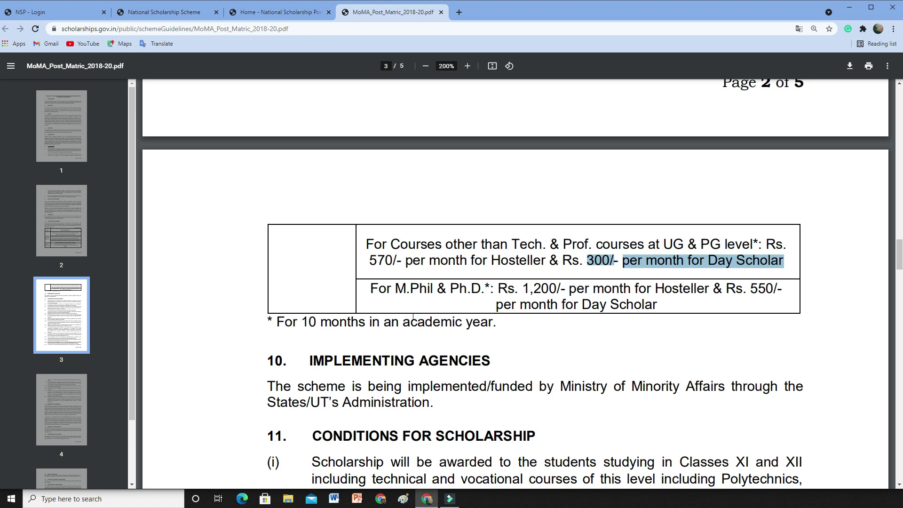
pyautogui.click(401, 302)
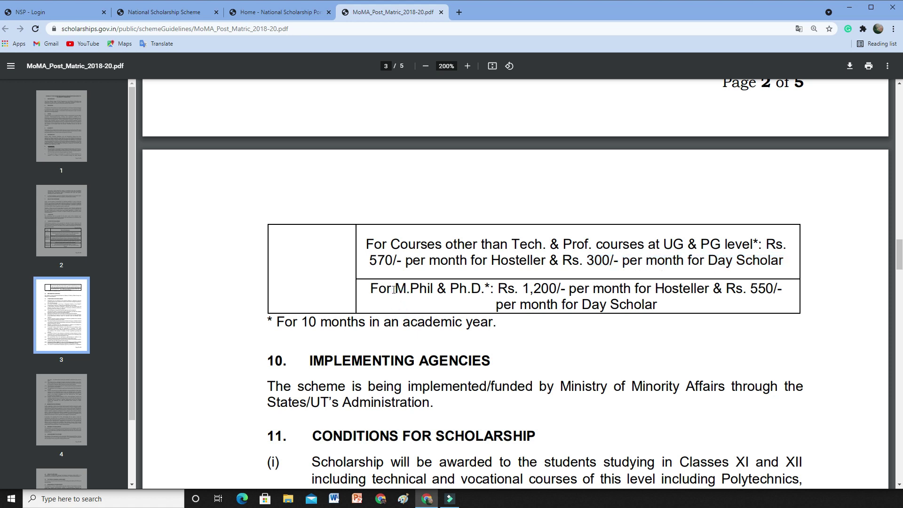
pyautogui.moveTo(388, 289); pyautogui.dragTo(597, 300)
pyautogui.click(582, 333)
pyautogui.moveTo(746, 294); pyautogui.dragTo(778, 291)
pyautogui.moveTo(495, 306); pyautogui.dragTo(668, 306)
pyautogui.click(667, 308)
# Examine condition (i) of the Conditions for Scholarship section for the classes and courses it covers.
pyautogui.scroll(-5, 669, 311)
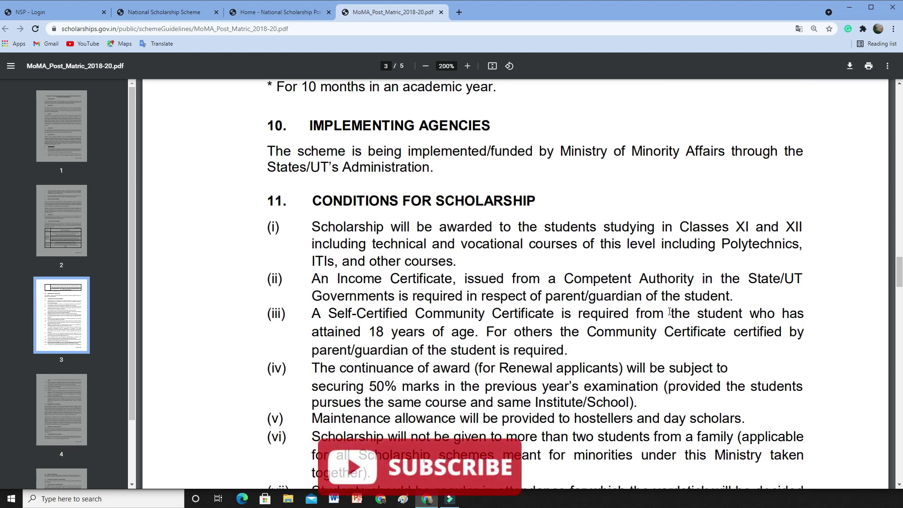
pyautogui.scroll(-6, 669, 312)
pyautogui.scroll(-4, 669, 311)
pyautogui.scroll(7, 668, 310)
pyautogui.scroll(2, 667, 309)
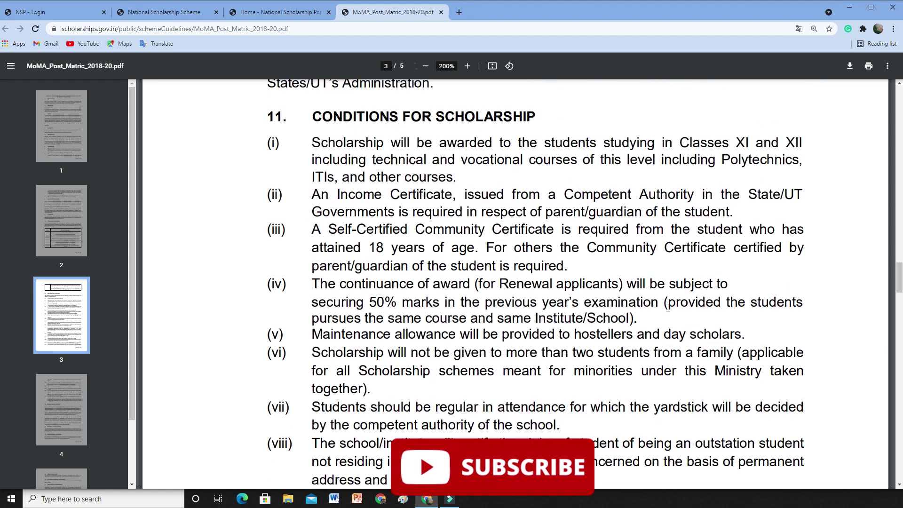
pyautogui.moveTo(680, 180); pyautogui.dragTo(791, 177)
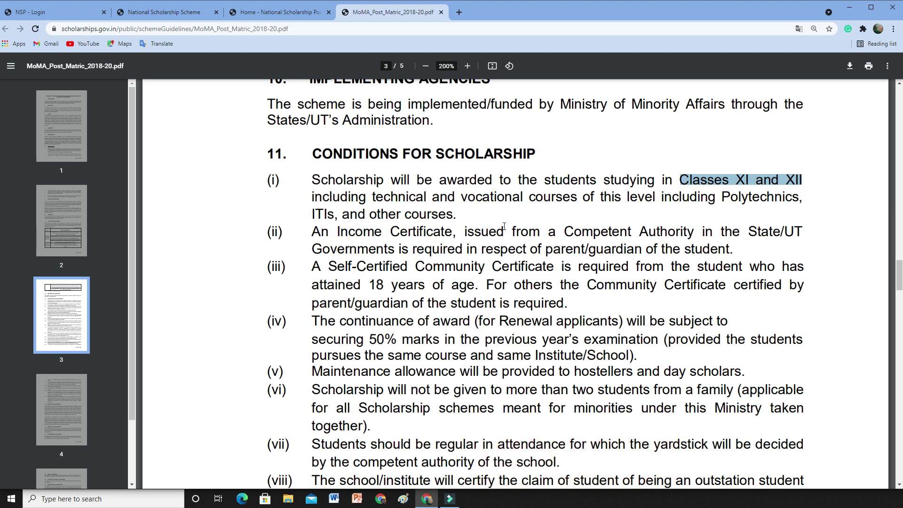
pyautogui.moveTo(718, 198); pyautogui.dragTo(806, 197)
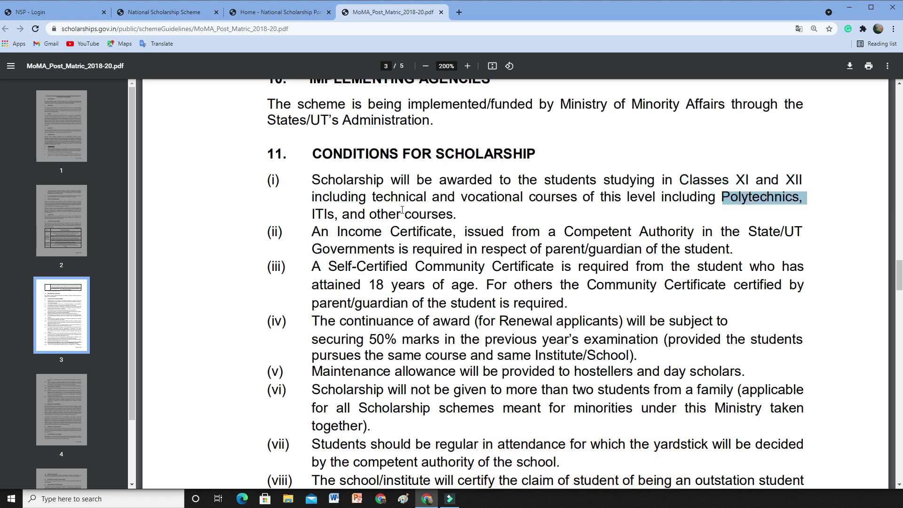
pyautogui.moveTo(313, 214); pyautogui.dragTo(495, 232)
pyautogui.click(481, 211)
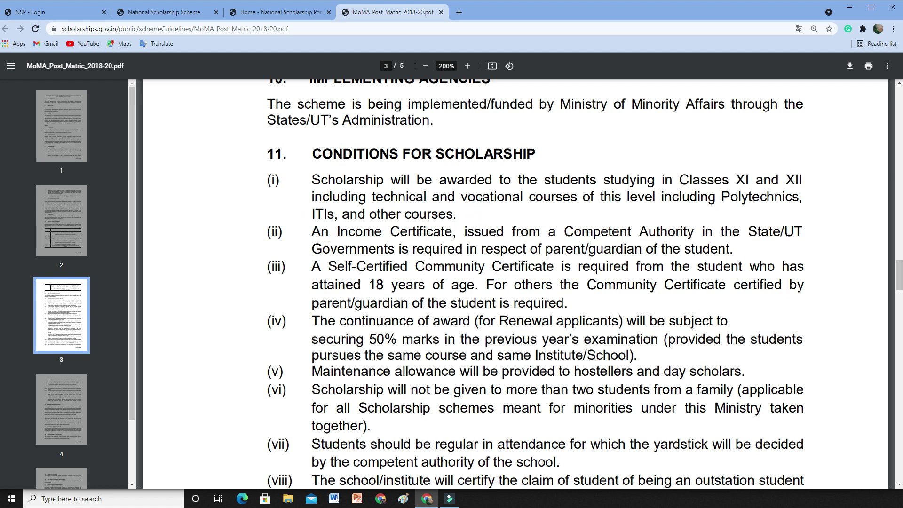
# Check the Income Certificate and Community Certificate requirements in conditions (ii) and (iii), including who must issue or certify them.
pyautogui.moveTo(330, 238); pyautogui.dragTo(464, 237)
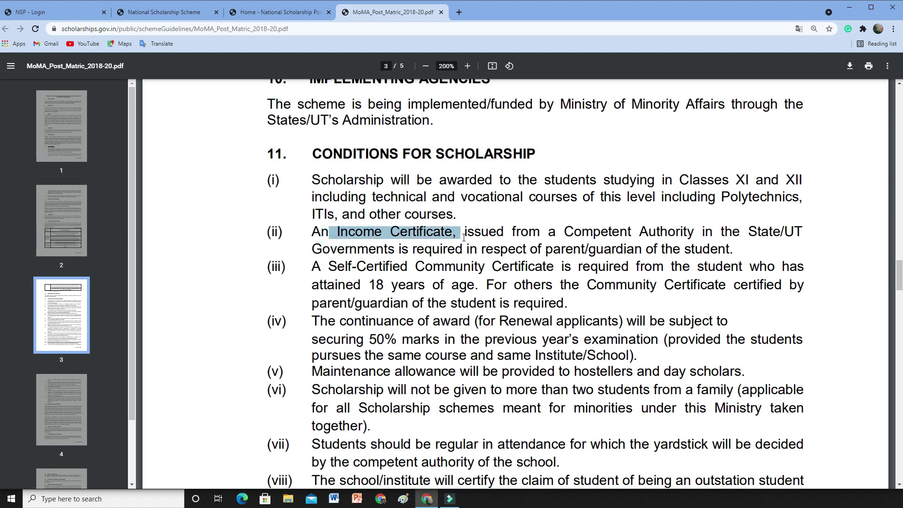
pyautogui.moveTo(566, 231); pyautogui.dragTo(704, 232)
pyautogui.click(697, 213)
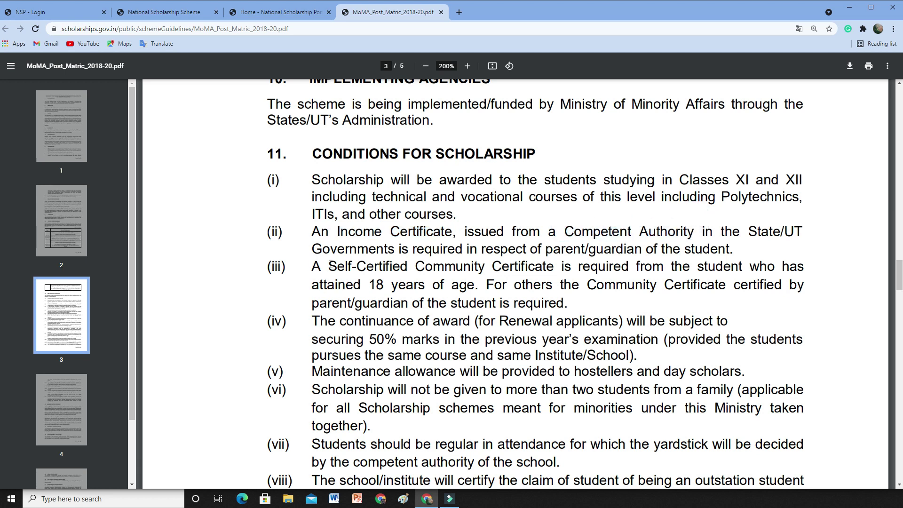
pyautogui.moveTo(354, 284); pyautogui.dragTo(491, 285)
pyautogui.moveTo(328, 266); pyautogui.dragTo(574, 277)
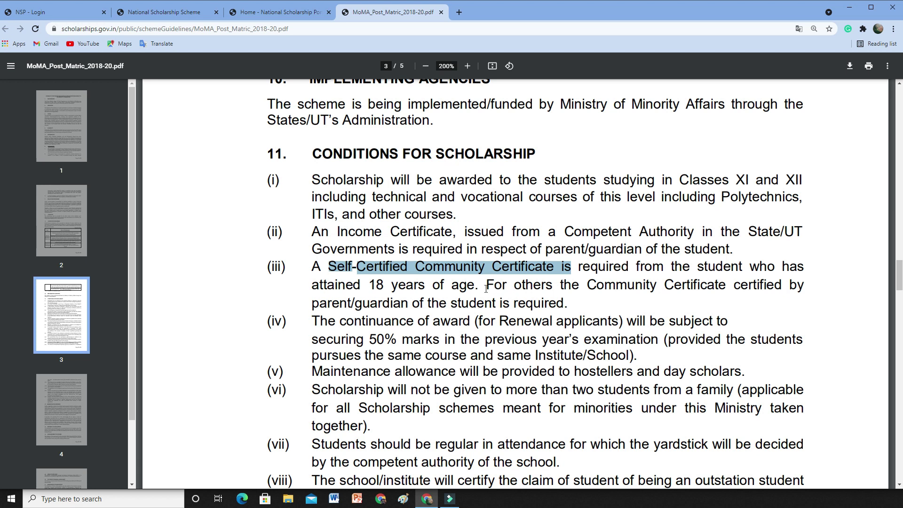
pyautogui.moveTo(311, 305); pyautogui.dragTo(646, 306)
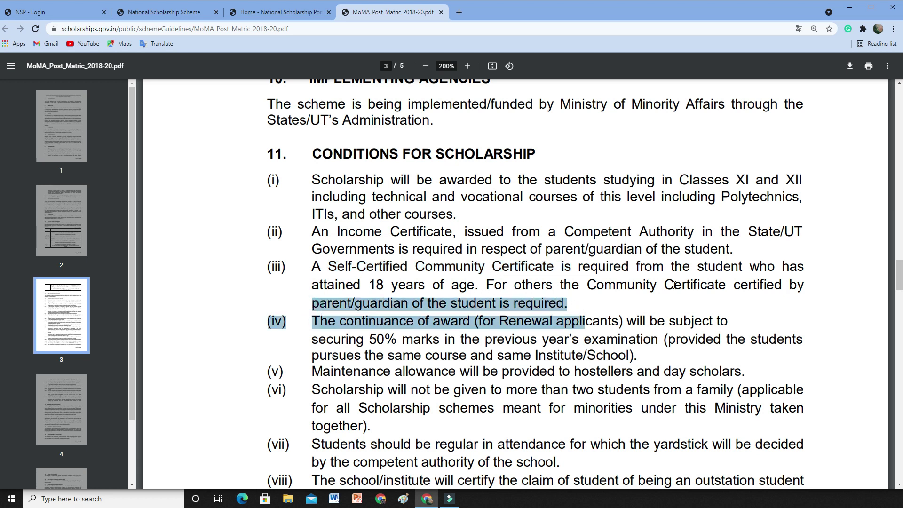
pyautogui.doubleClick(694, 284)
pyautogui.click(709, 300)
# Check the marks requirement for renewal applicants in condition (iv) of the guidelines.
pyautogui.scroll(-1, 517, 301)
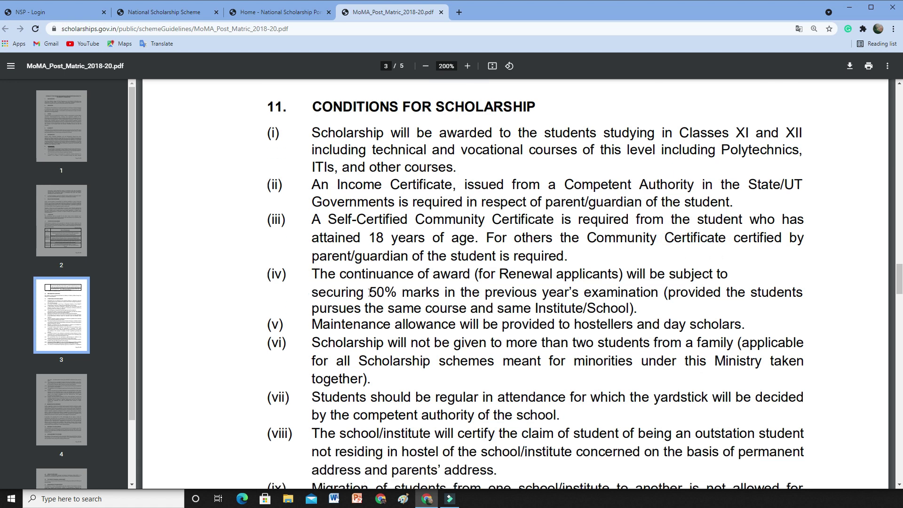
pyautogui.moveTo(369, 291); pyautogui.dragTo(438, 297)
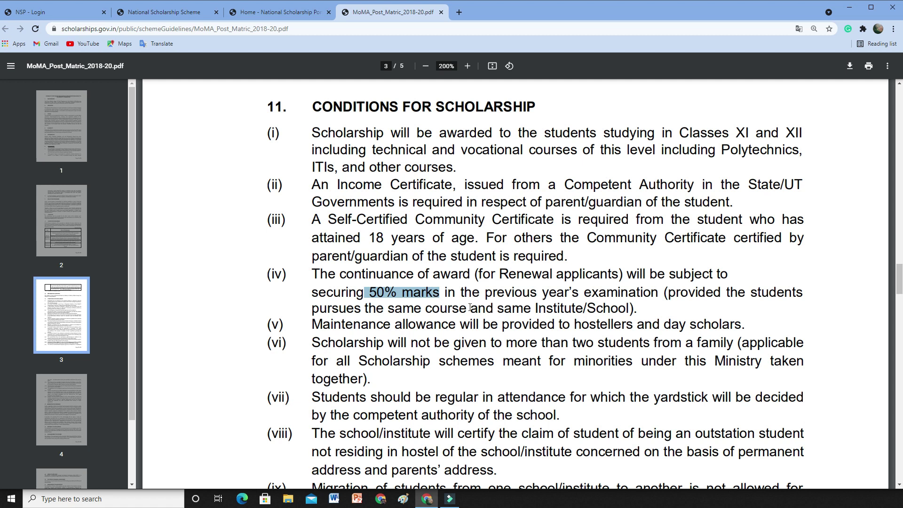
pyautogui.scroll(-3, 470, 307)
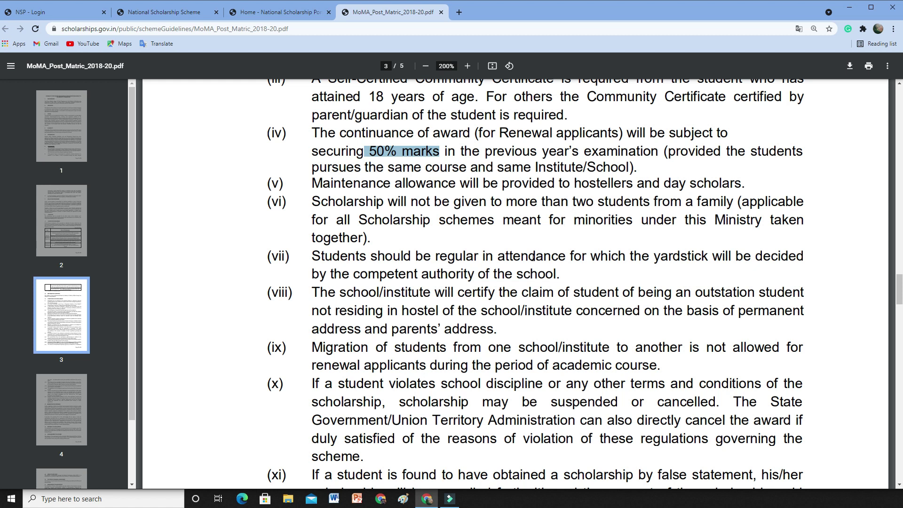
# Skim the remaining scholarship conditions on pages 3 and 4 through to the Administrative Expenses section.
pyautogui.scroll(-1, 535, 260)
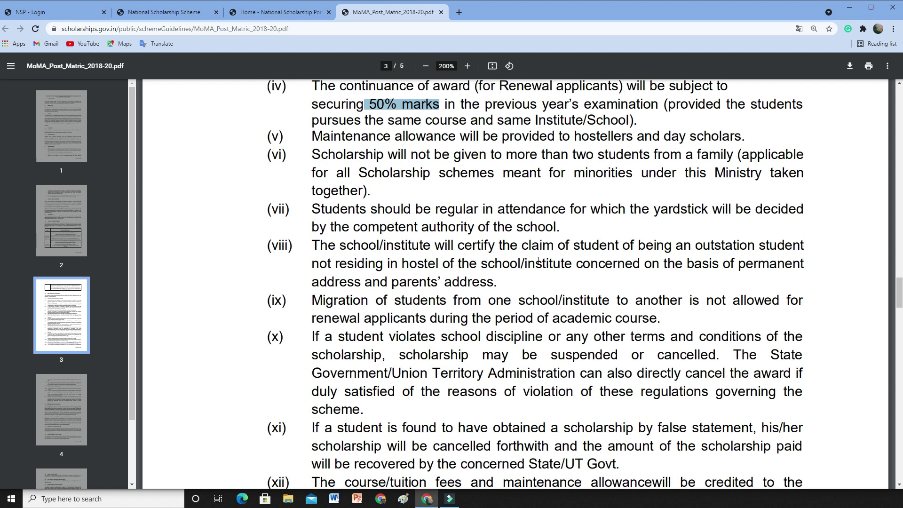
pyautogui.scroll(-2, 539, 264)
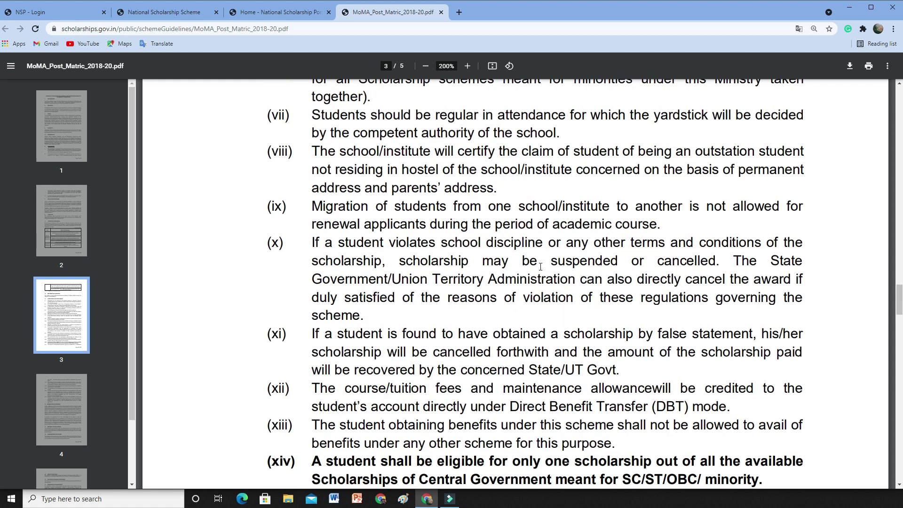
pyautogui.scroll(-4, 540, 266)
pyautogui.scroll(2, 542, 266)
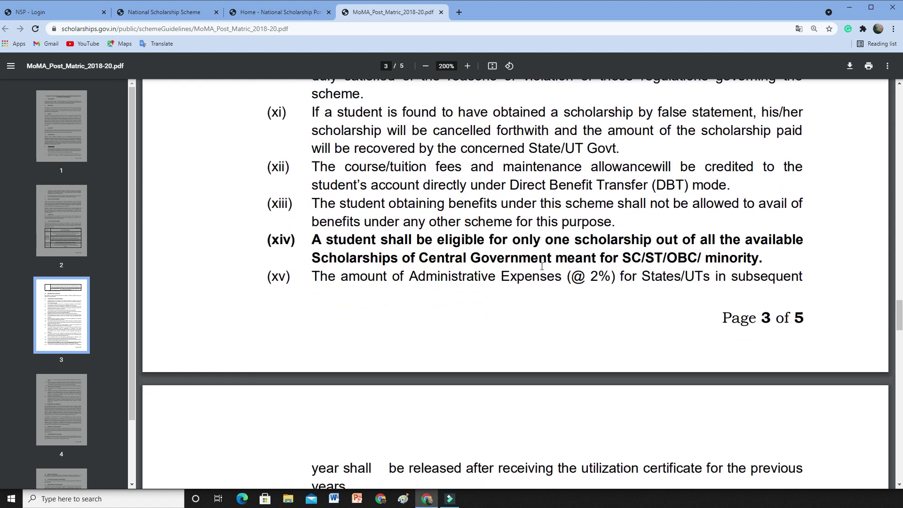
pyautogui.scroll(-10, 541, 266)
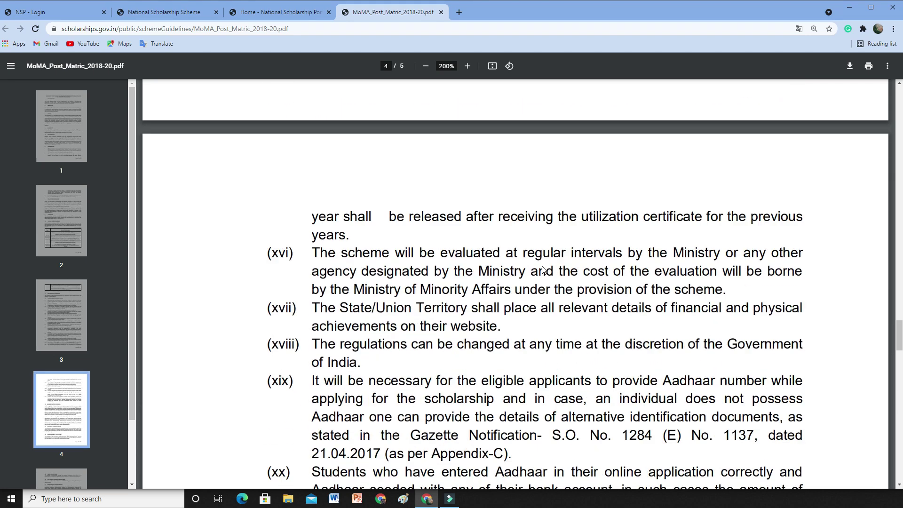
pyautogui.scroll(-8, 543, 270)
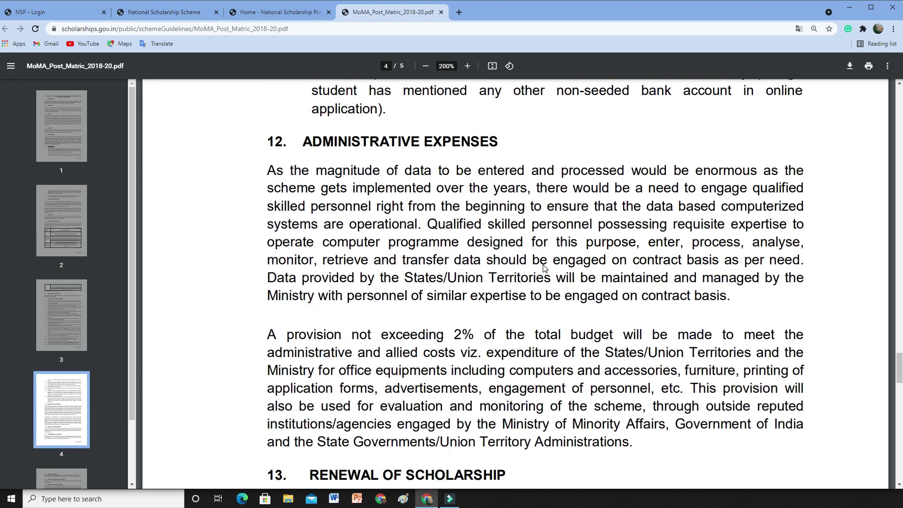
# Return to the National Scholarship Portal home page and bring up the New Registration option in its header.
pyautogui.click(268, 12)
pyautogui.scroll(4, 494, 179)
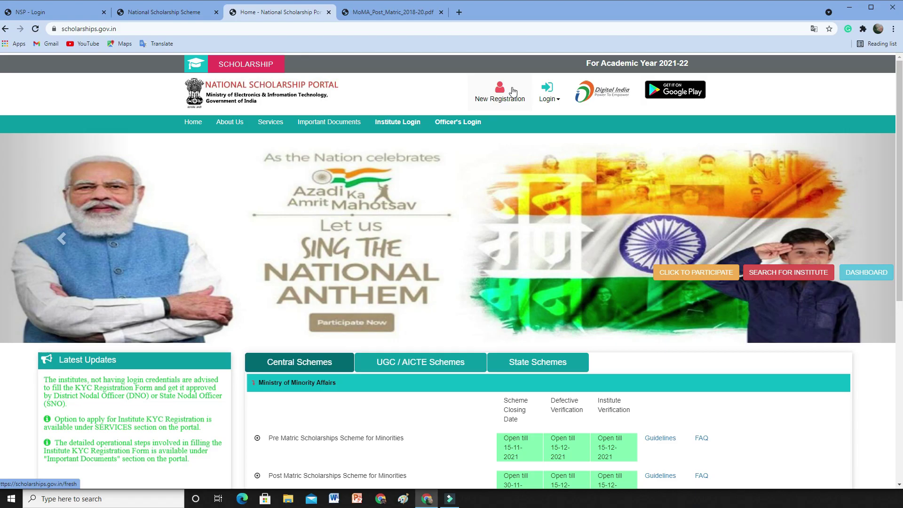
# Open the login page for Fresh 2021-22 applications and look over its password and captcha fields.
pyautogui.click(548, 98)
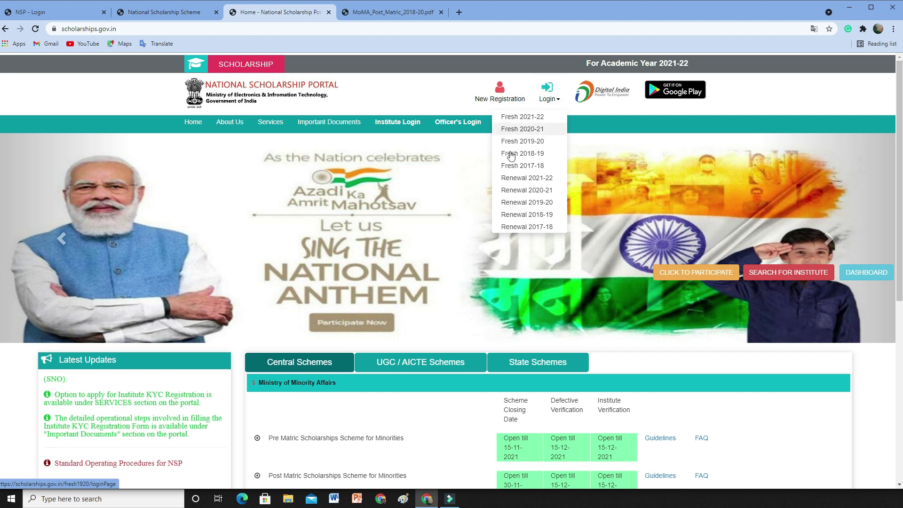
pyautogui.moveTo(548, 99)
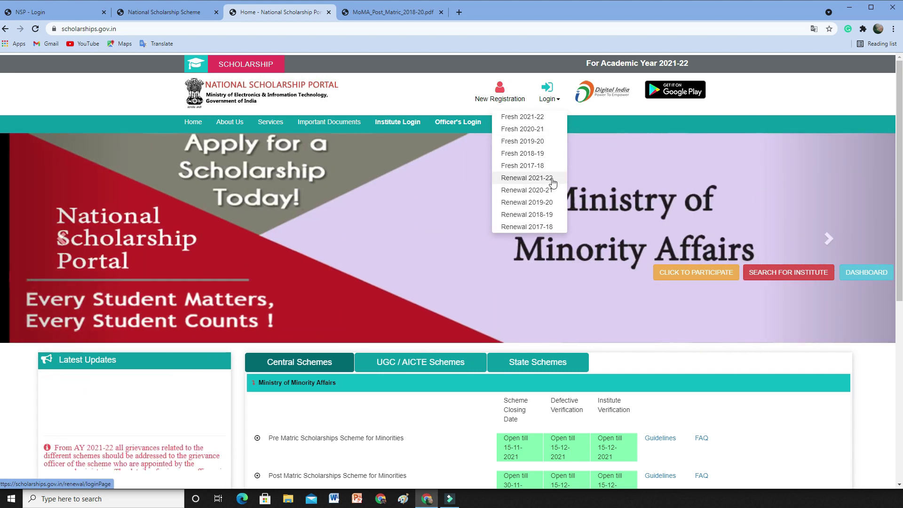
pyautogui.click(540, 120)
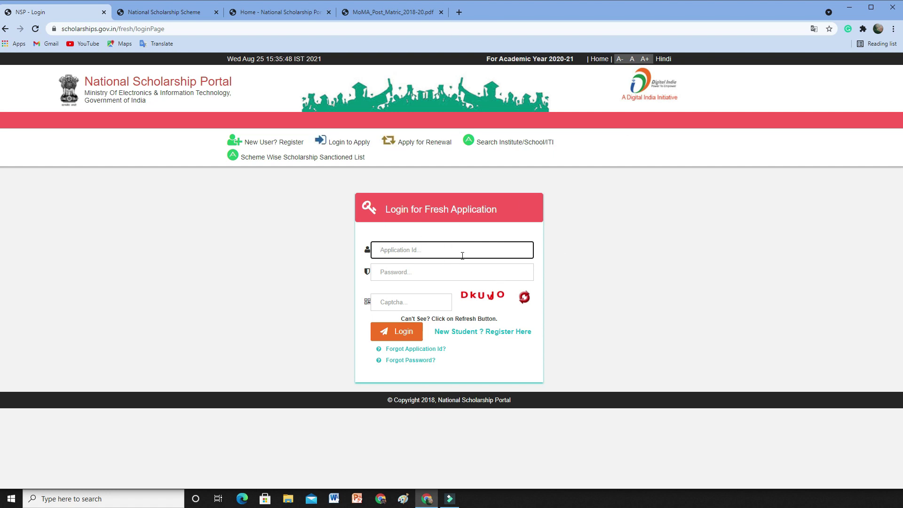
pyautogui.click(405, 277)
pyautogui.click(411, 301)
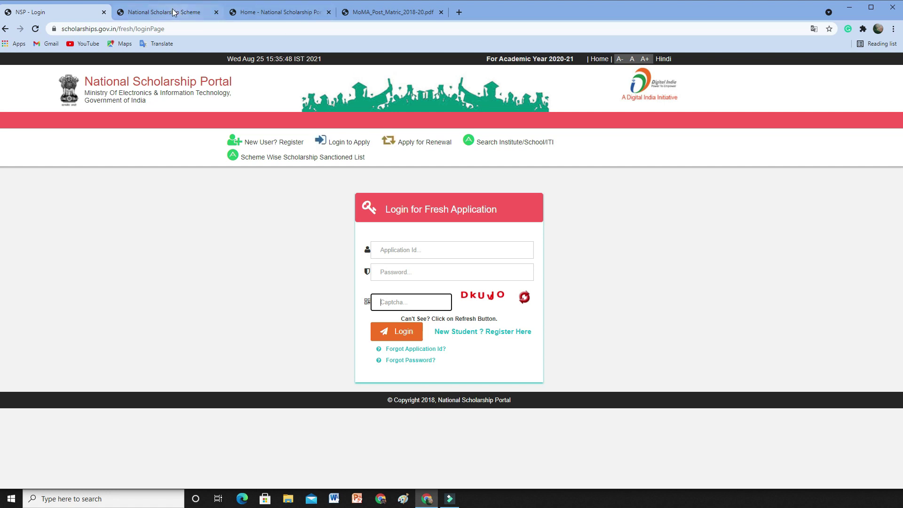
# Switch to the open student registration form, set Community/Category to OBC and go through the Father Name and Mother Name fields.
pyautogui.click(191, 9)
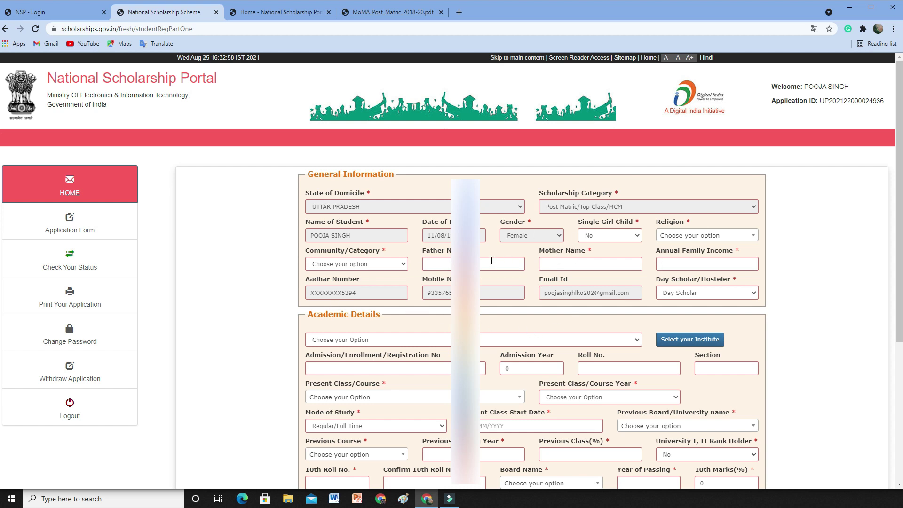
pyautogui.click(405, 265)
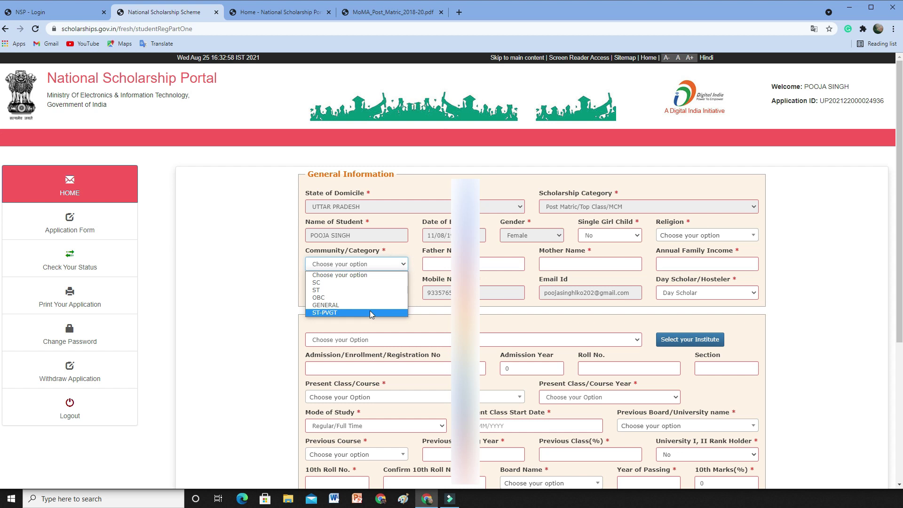
pyautogui.click(367, 296)
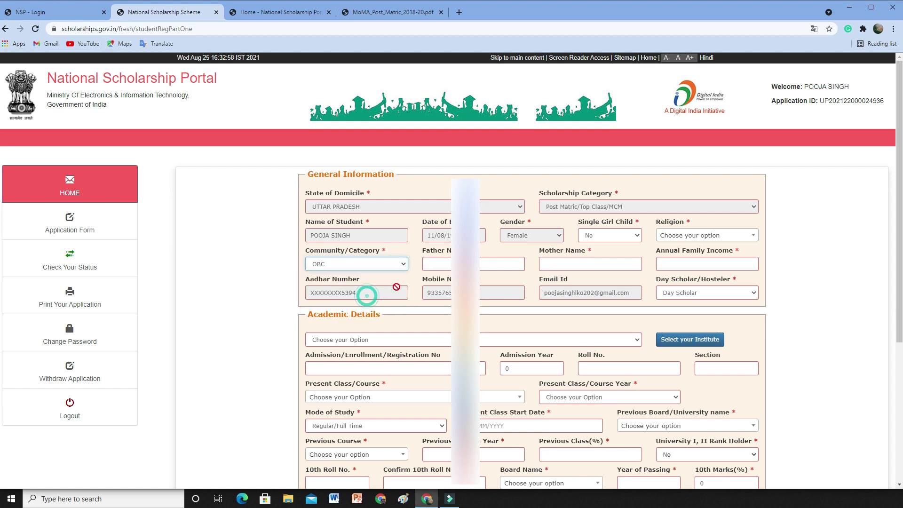
pyautogui.click(486, 263)
pyautogui.click(610, 263)
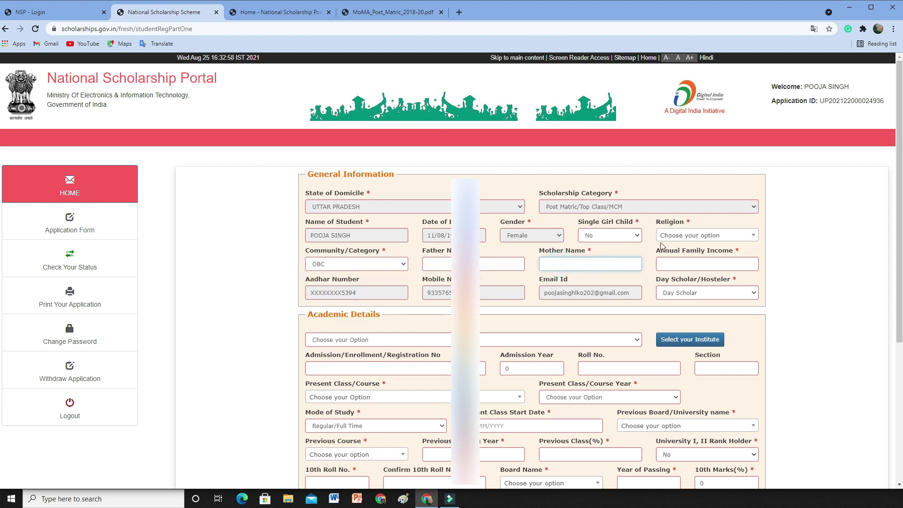
# Review the Religion choices, the Single Girl Child setting and the Annual Family Income field under General Information.
pyautogui.click(672, 236)
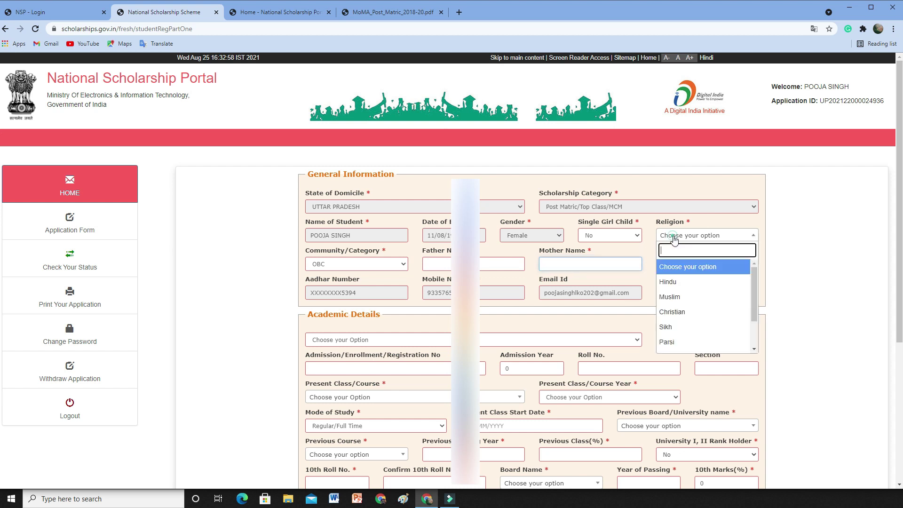
pyautogui.click(630, 238)
pyautogui.click(615, 255)
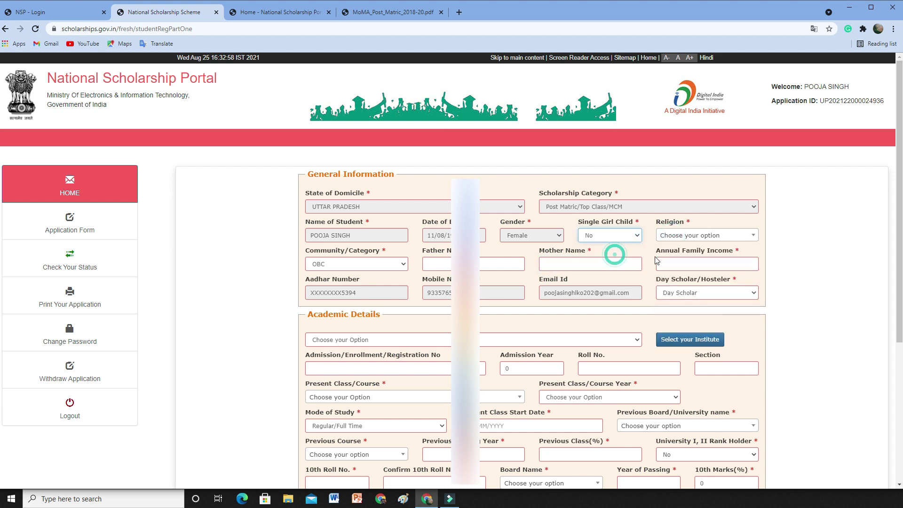
pyautogui.click(690, 263)
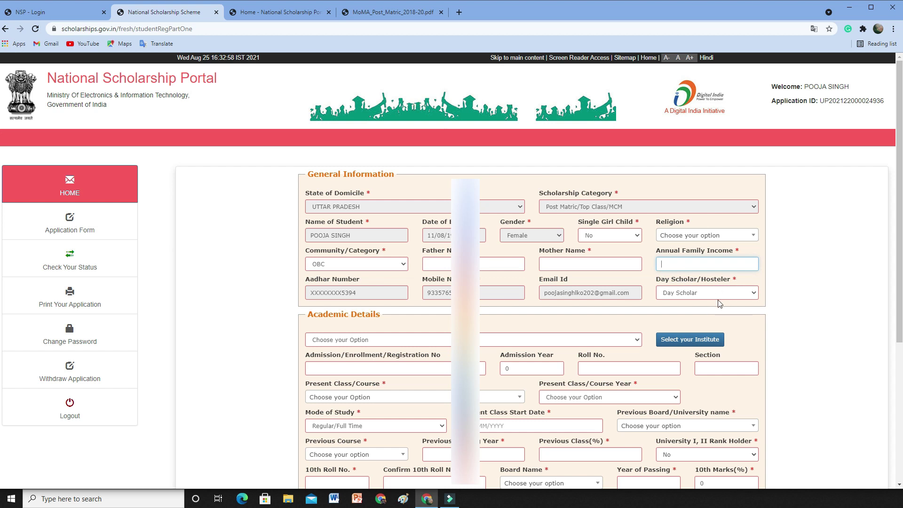
# Set Day Scholar/Hosteler to Hosteler in the General Information section.
pyautogui.click(748, 297)
pyautogui.click(756, 289)
pyautogui.click(747, 294)
pyautogui.click(754, 293)
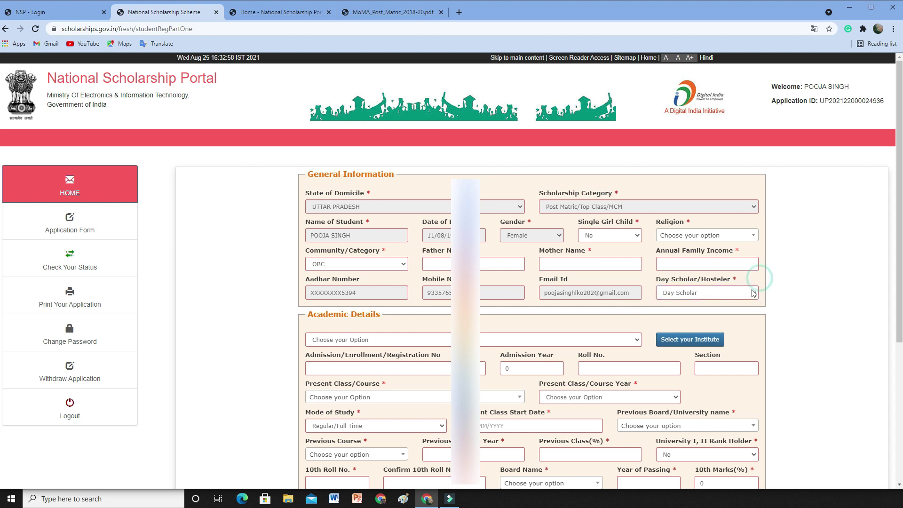
pyautogui.click(753, 293)
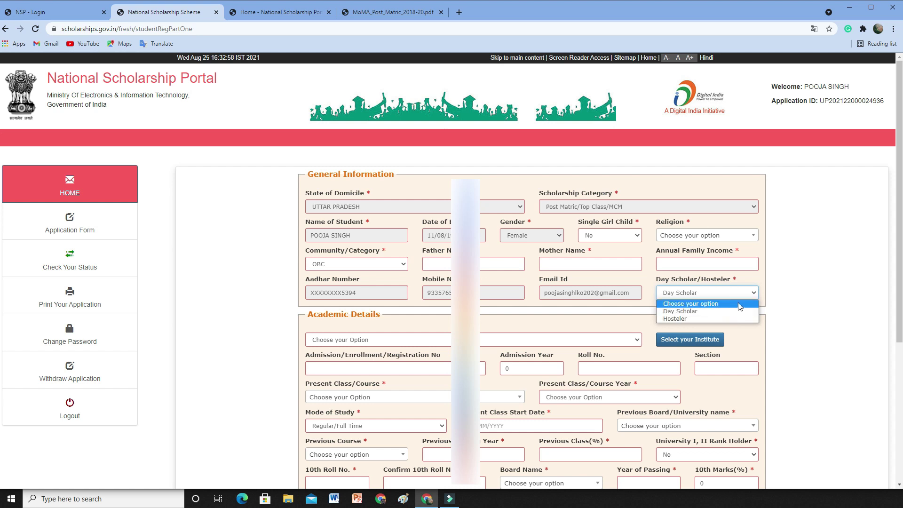
pyautogui.click(734, 318)
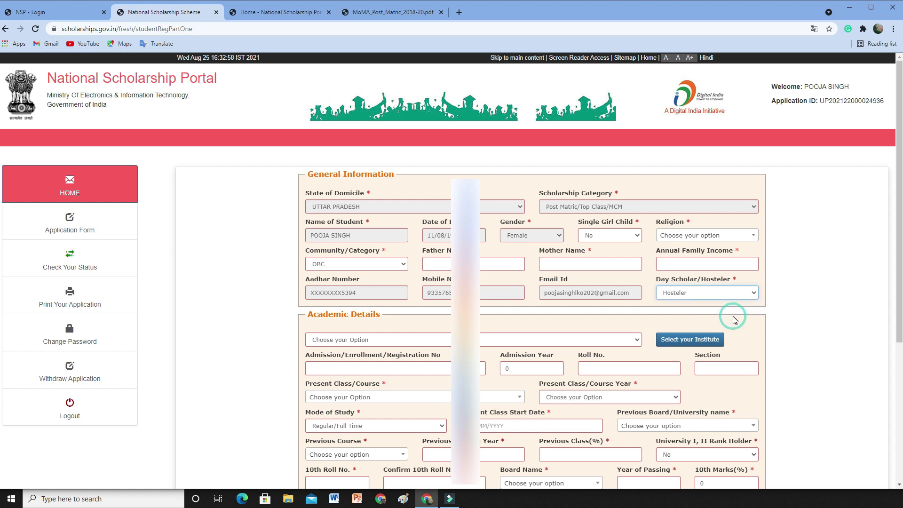
# Open the institute selection for Academic Details and examine the Institution State choices and the Institution District field.
pyautogui.moveTo(312, 314); pyautogui.dragTo(378, 313)
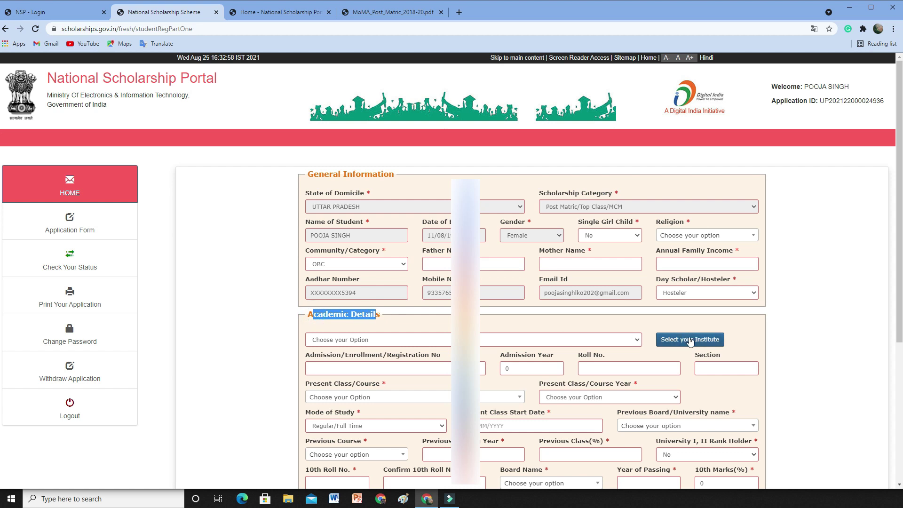
pyautogui.click(689, 340)
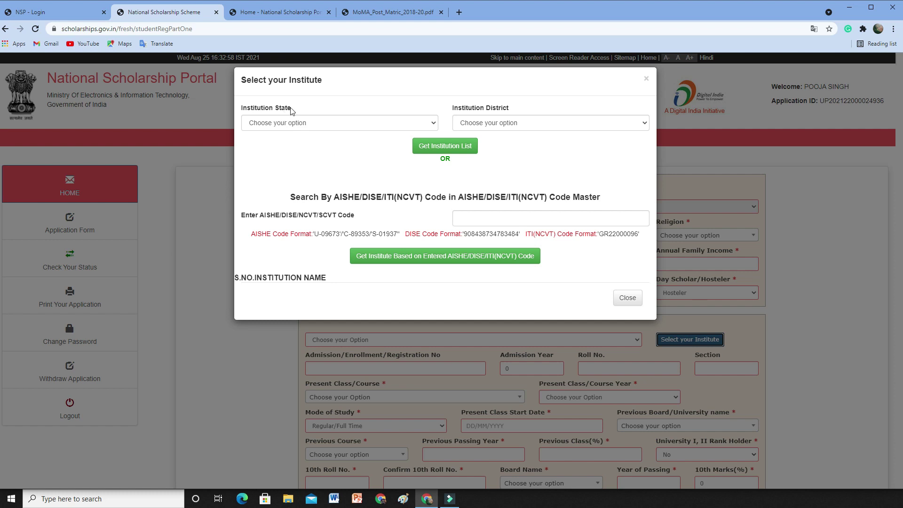
pyautogui.moveTo(291, 109); pyautogui.dragTo(242, 108)
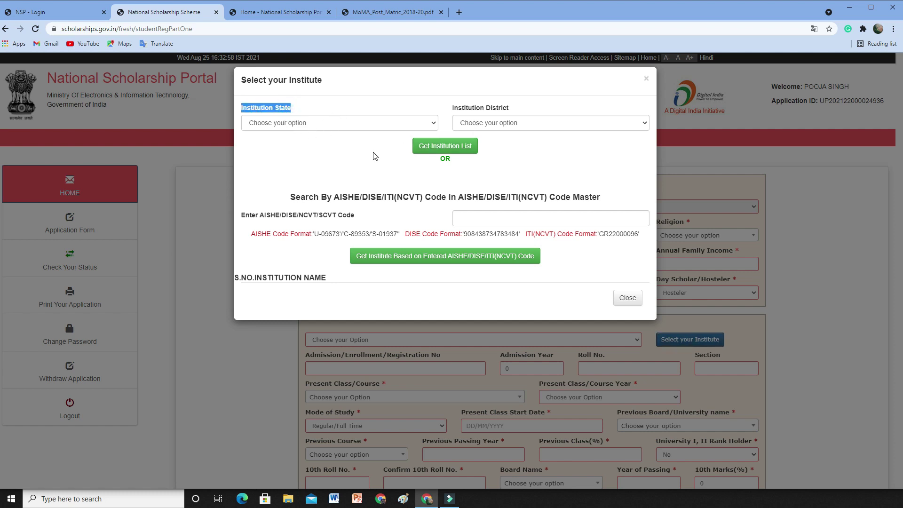
pyautogui.moveTo(452, 107); pyautogui.dragTo(520, 104)
pyautogui.click(520, 103)
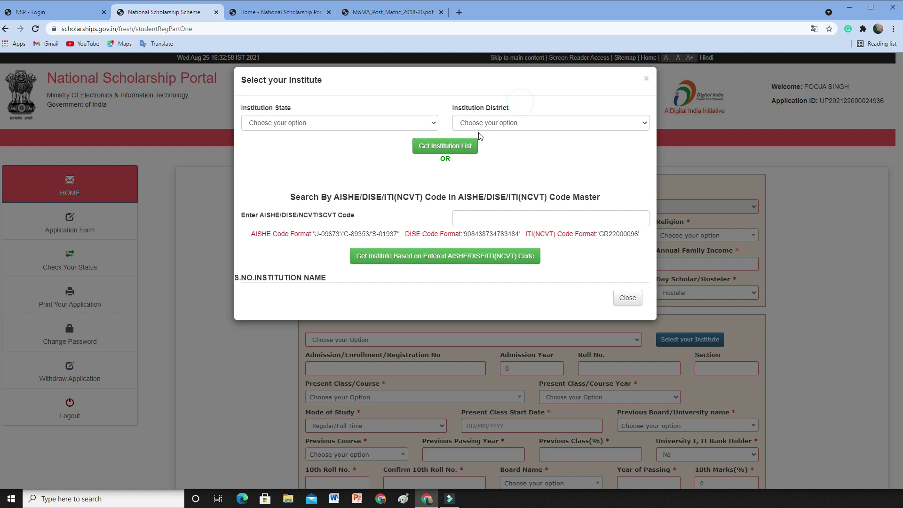
pyautogui.click(407, 123)
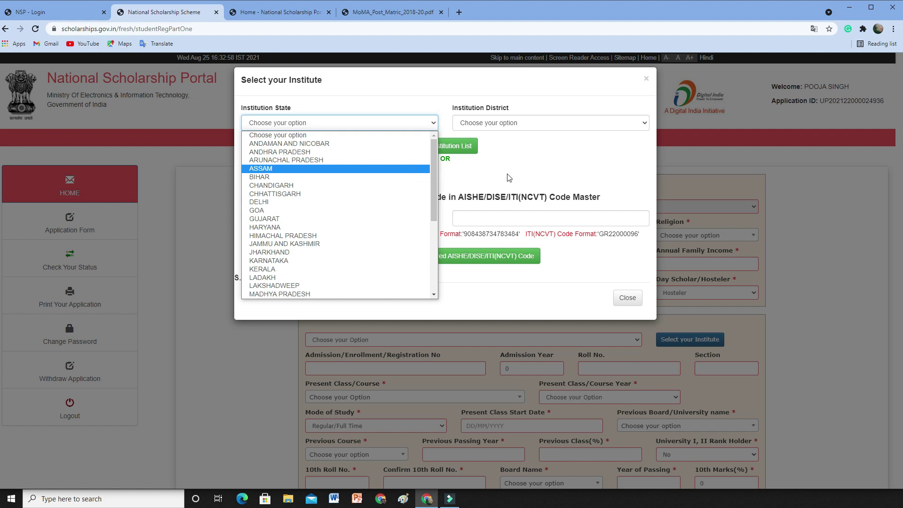
pyautogui.click(484, 180)
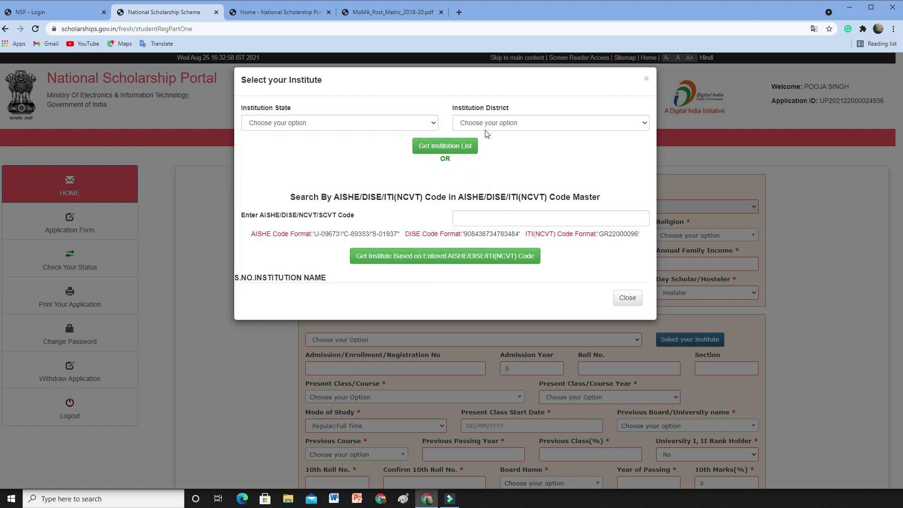
pyautogui.moveTo(498, 108); pyautogui.dragTo(453, 109)
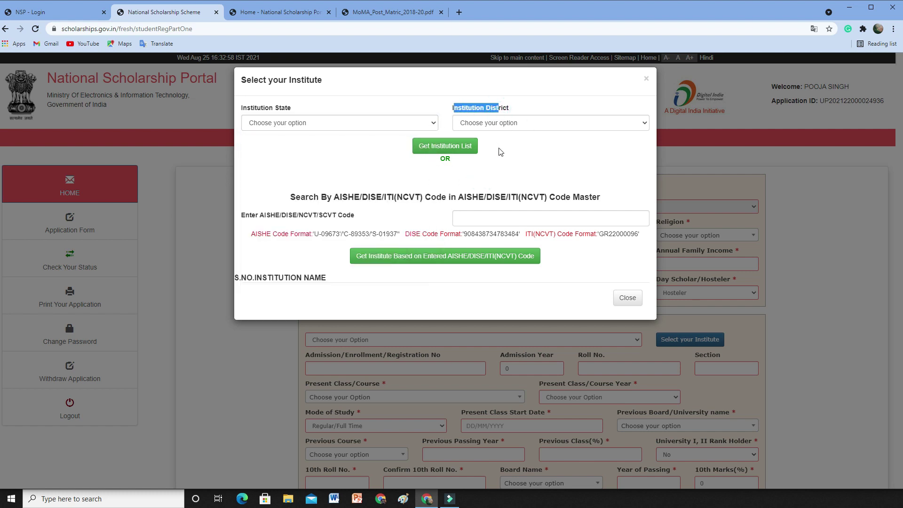
pyautogui.click(498, 148)
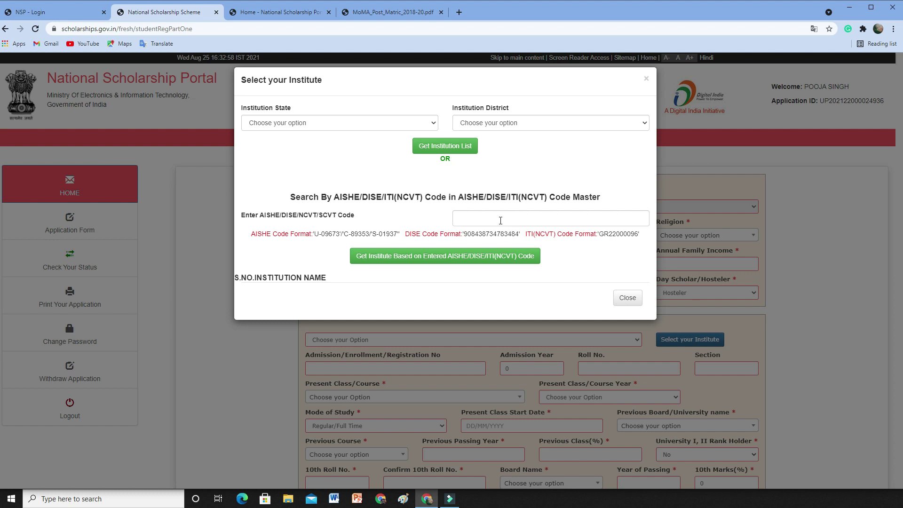
# Request the institution list, examine the search by AISHE/DISE/NCVT/SCVT code, and close the institute selection dialog.
pyautogui.click(444, 145)
pyautogui.click(586, 278)
pyautogui.click(502, 220)
pyautogui.moveTo(301, 217); pyautogui.dragTo(353, 217)
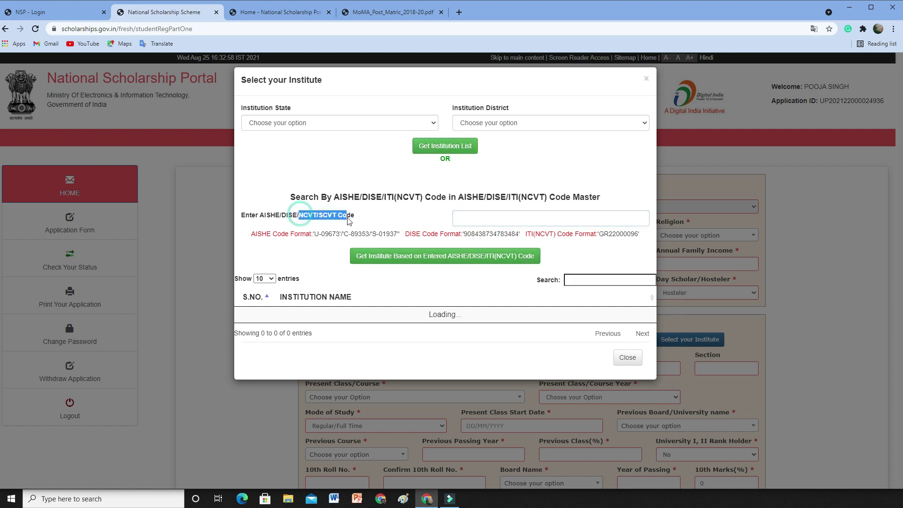
pyautogui.click(350, 170)
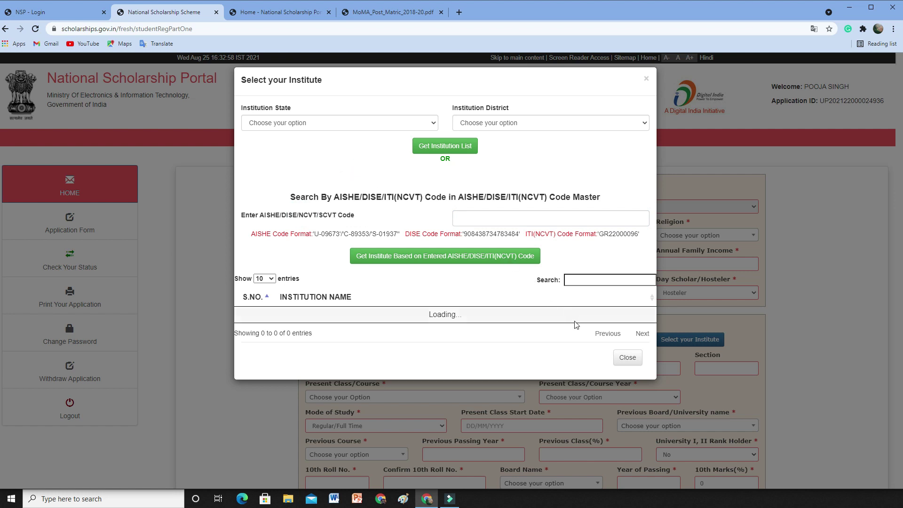
pyautogui.click(646, 79)
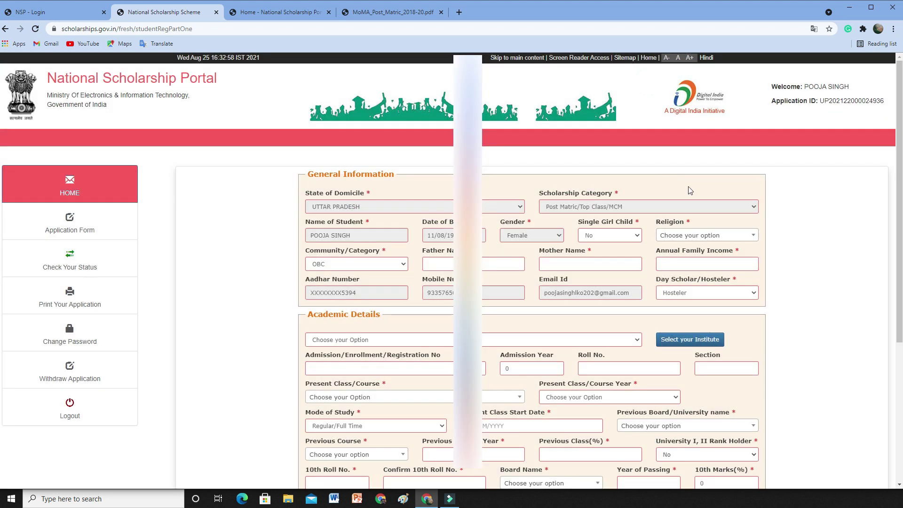
# Go through the Admission/Enrollment/Registration No, Admission Year and Section fields under Academic Details.
pyautogui.scroll(-5, 803, 208)
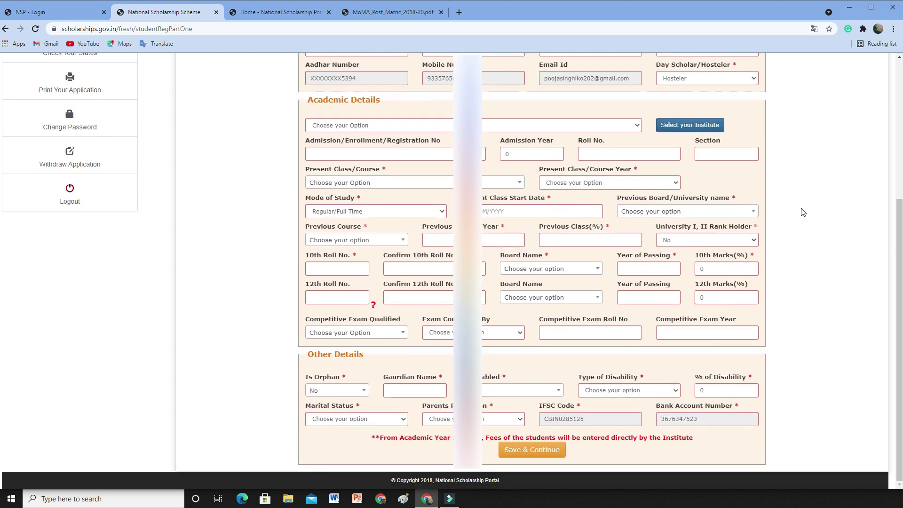
pyautogui.click(356, 155)
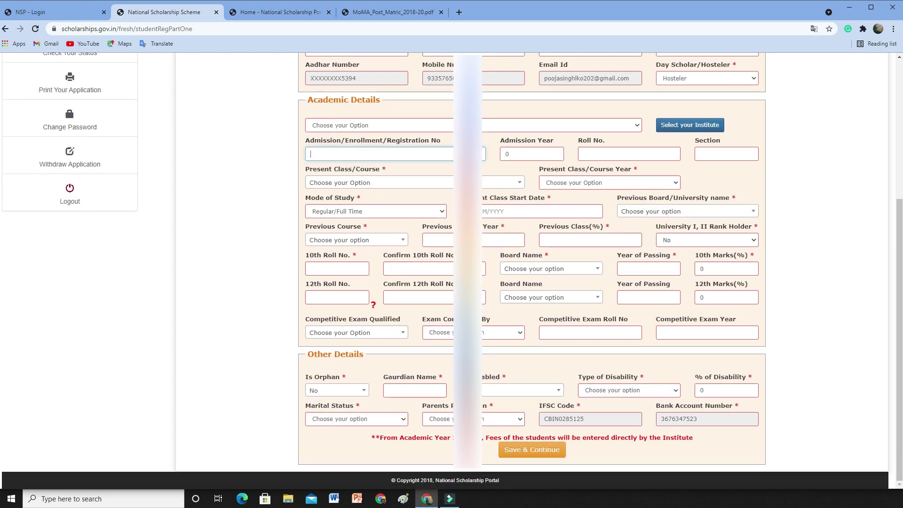
pyautogui.click(529, 156)
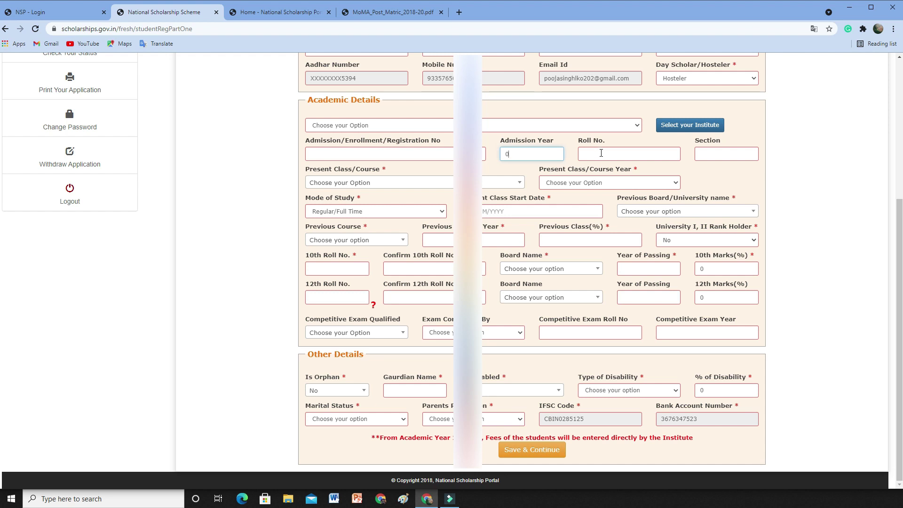
pyautogui.click(522, 158)
pyautogui.click(701, 154)
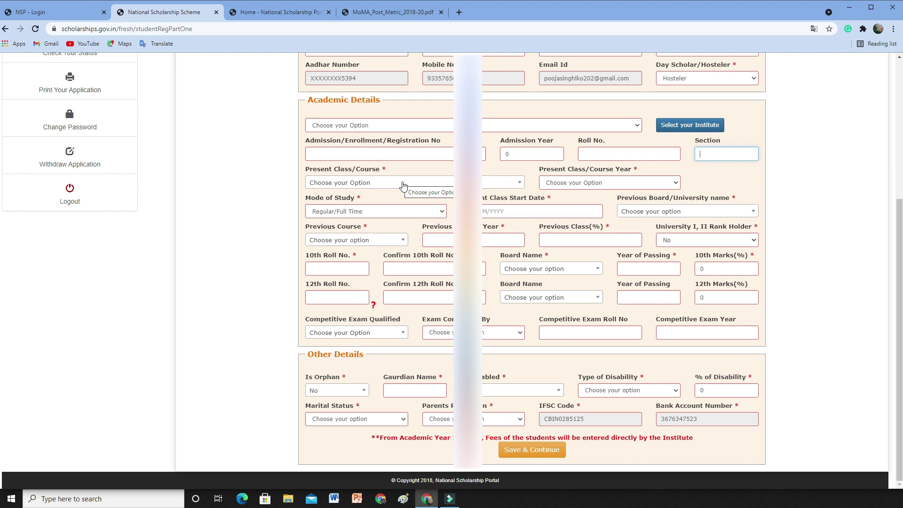
# Check the choices offered for Present Class/Course and Present Class/Course Year.
pyautogui.click(403, 184)
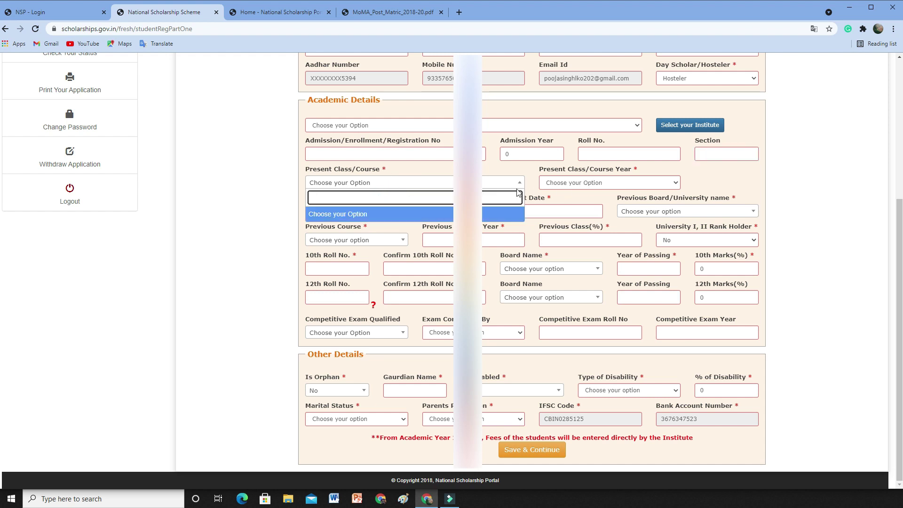
pyautogui.click(517, 188)
pyautogui.click(621, 182)
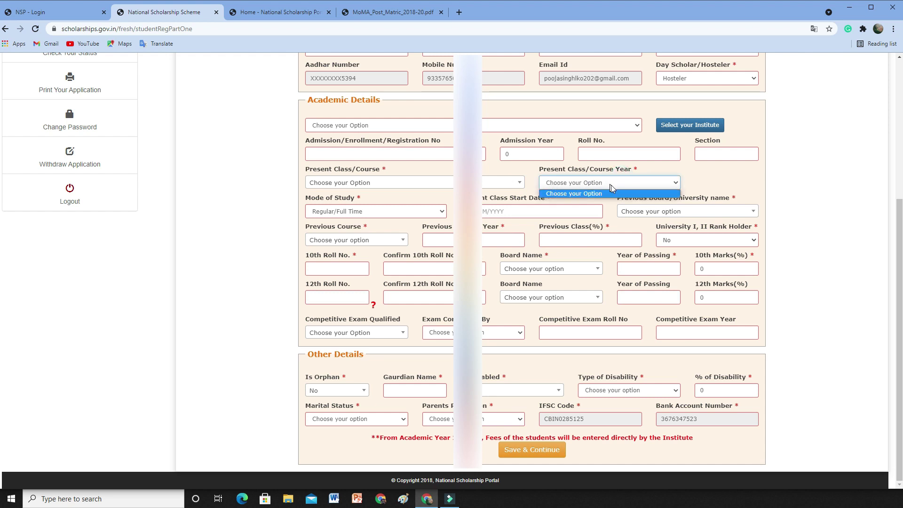
pyautogui.click(599, 188)
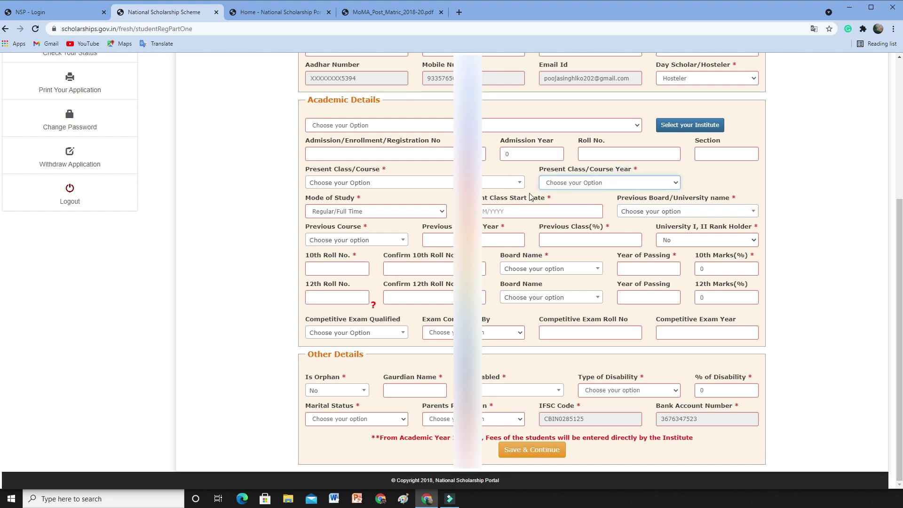
# Check the choices offered for Mode of Study and keep Regular/Full Time selected.
pyautogui.click(408, 212)
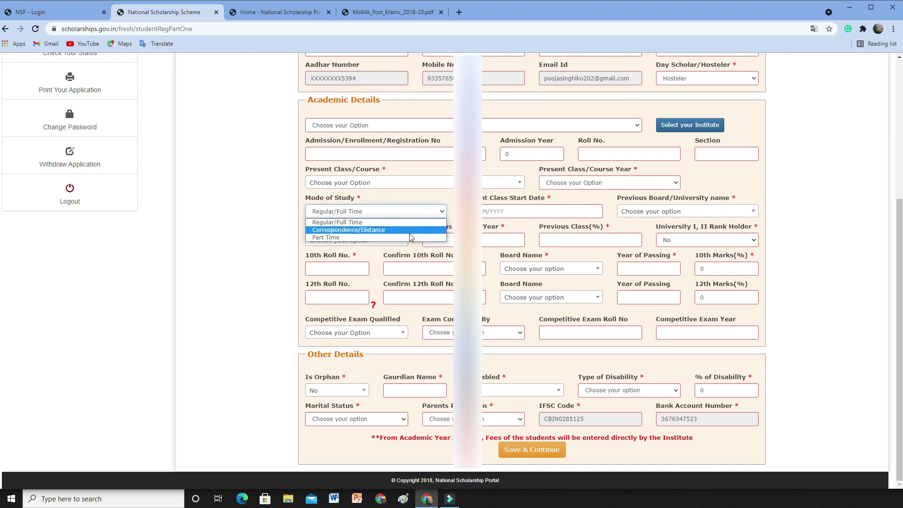
pyautogui.click(416, 223)
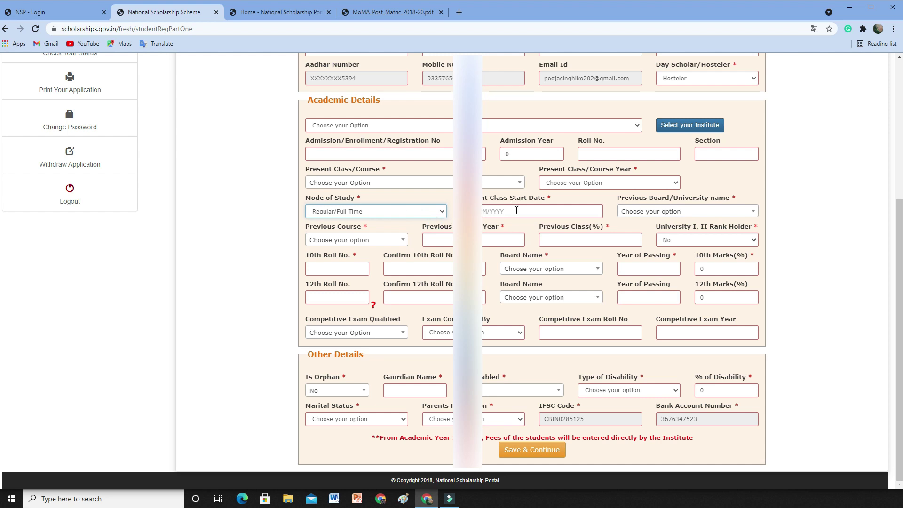
pyautogui.click(516, 210)
pyautogui.click(441, 213)
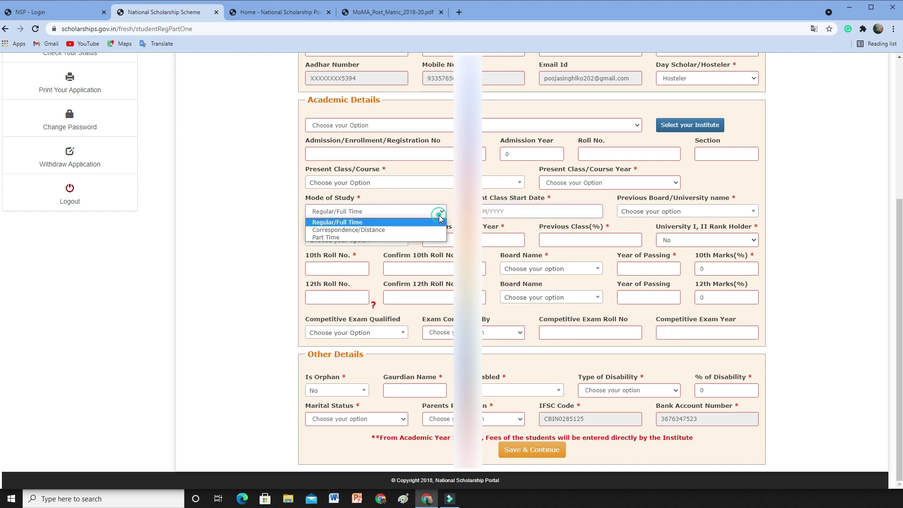
pyautogui.click(435, 213)
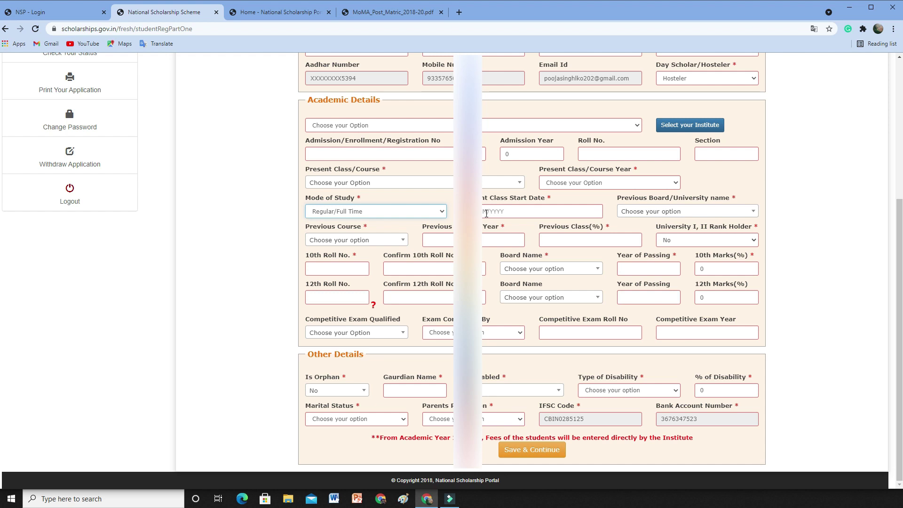
# Go through the Present Class Start Date, Previous Board/University name and University I, II Rank Holder fields, keeping the rank holder choice at No.
pyautogui.click(486, 212)
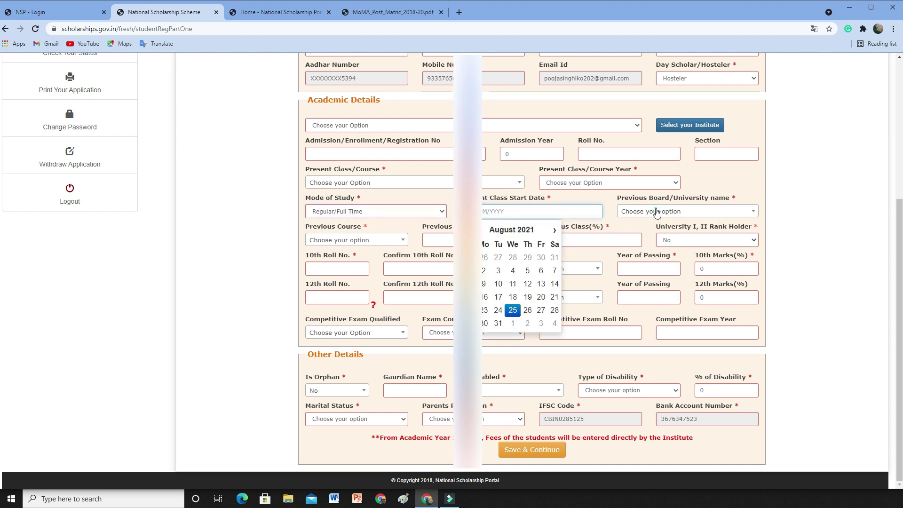
pyautogui.click(657, 212)
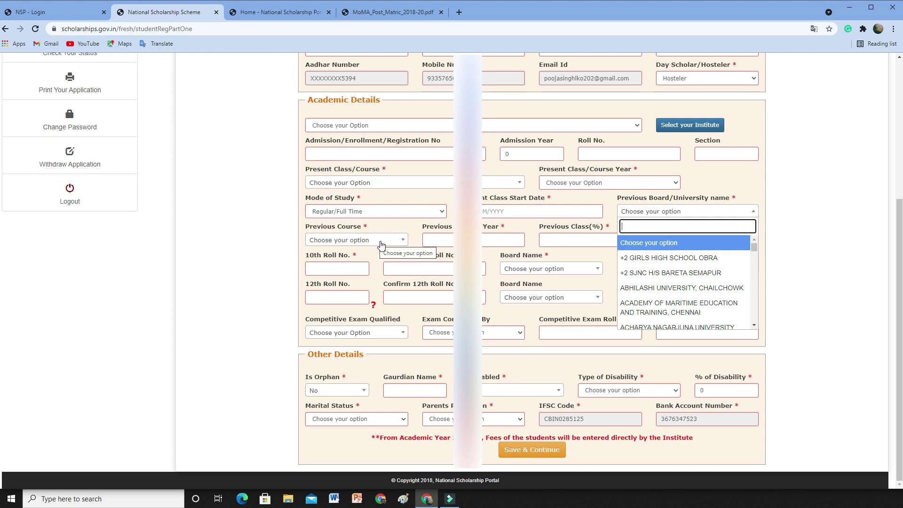
pyautogui.click(594, 243)
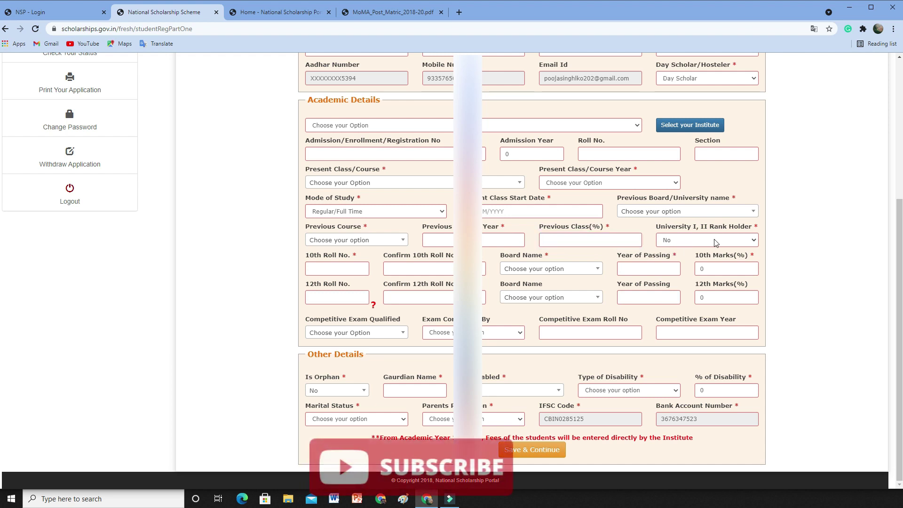
pyautogui.click(728, 242)
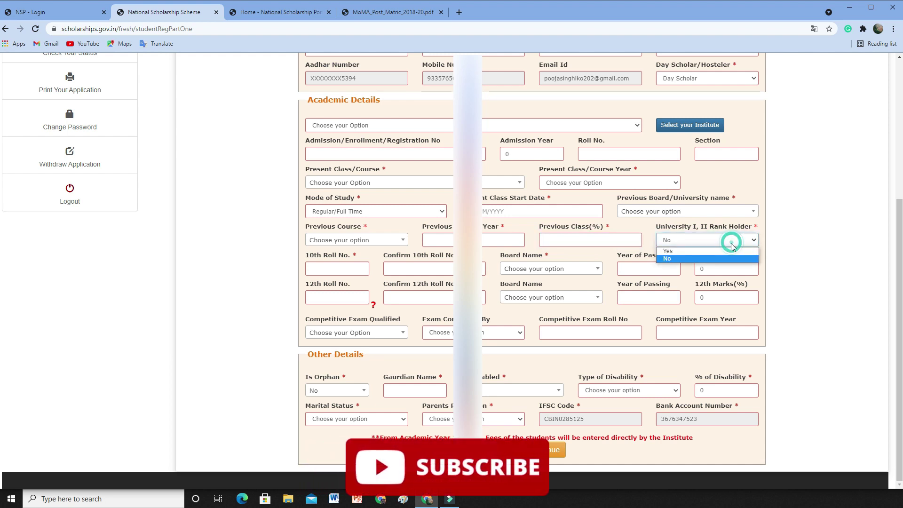
pyautogui.click(666, 259)
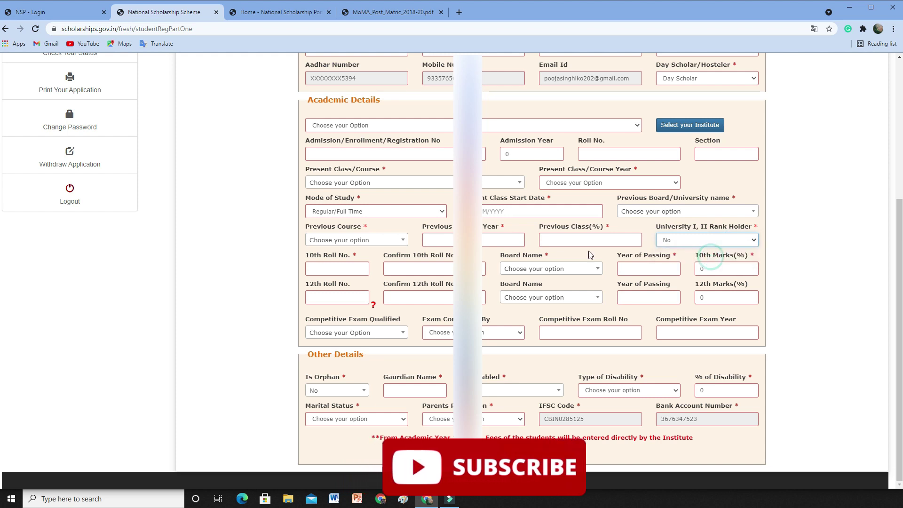
# Go through the 10th and 12th class fields for roll number, board name, year of passing and marks.
pyautogui.click(338, 271)
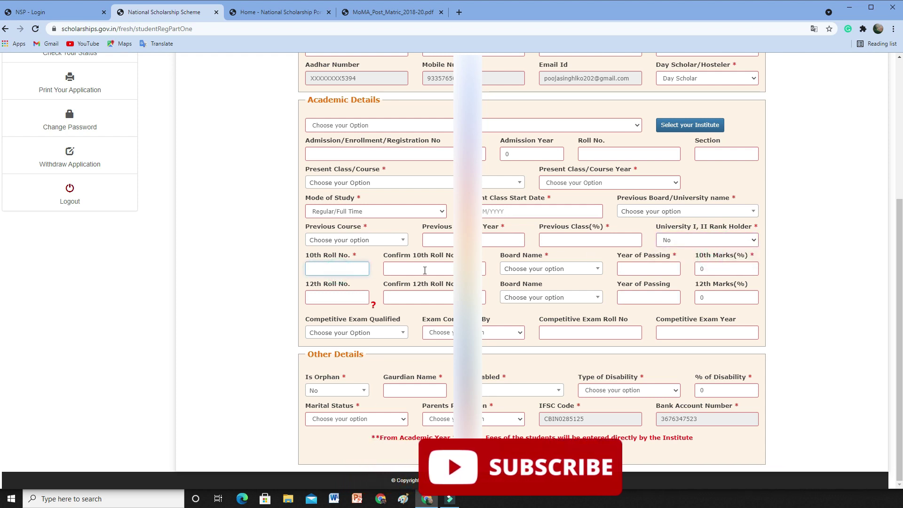
pyautogui.click(425, 270)
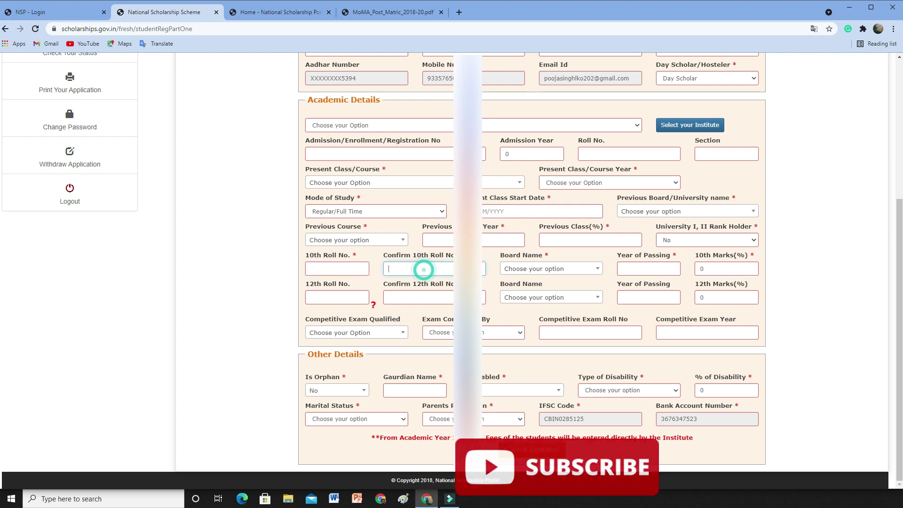
pyautogui.click(523, 267)
pyautogui.scroll(-2, 547, 338)
pyautogui.scroll(2, 548, 339)
pyautogui.click(641, 269)
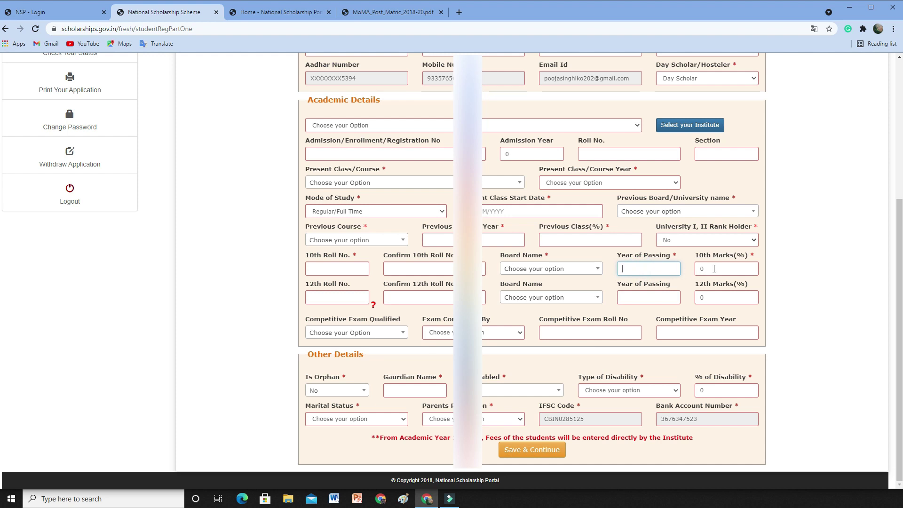
pyautogui.click(714, 269)
pyautogui.click(439, 292)
pyautogui.click(529, 298)
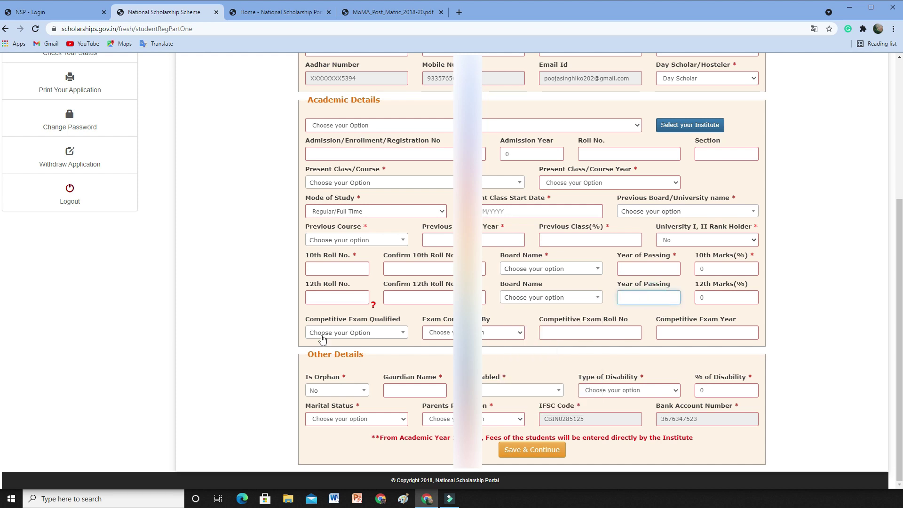
# Check the Competitive Exam Qualified choices and go through the conducting body, exam roll number and exam year fields.
pyautogui.click(329, 334)
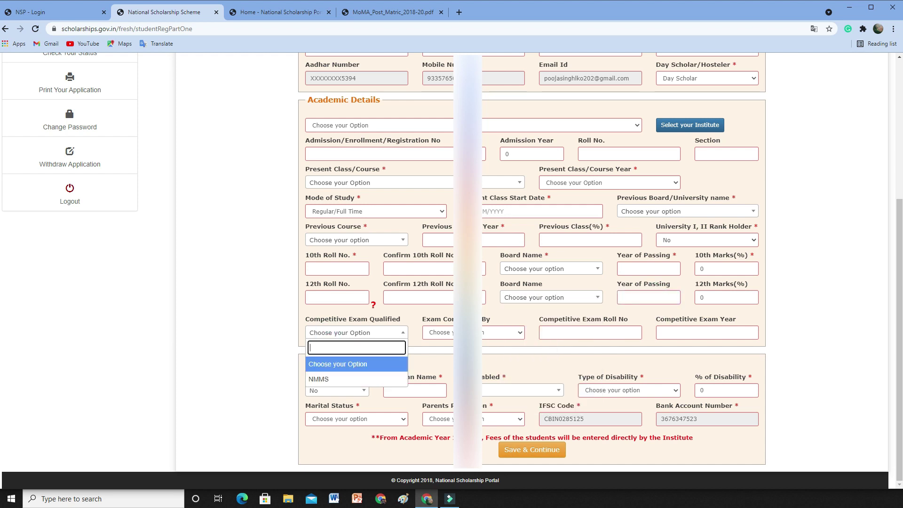
pyautogui.click(519, 333)
pyautogui.click(548, 333)
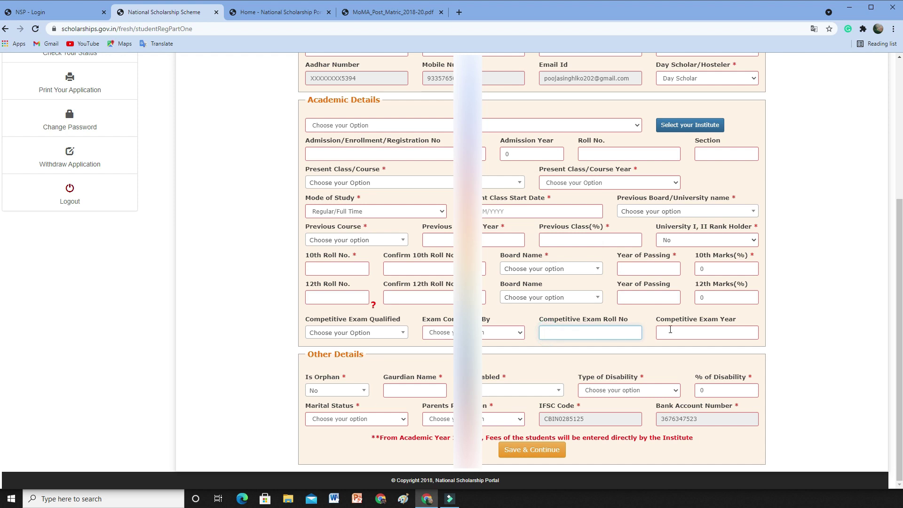
pyautogui.click(660, 335)
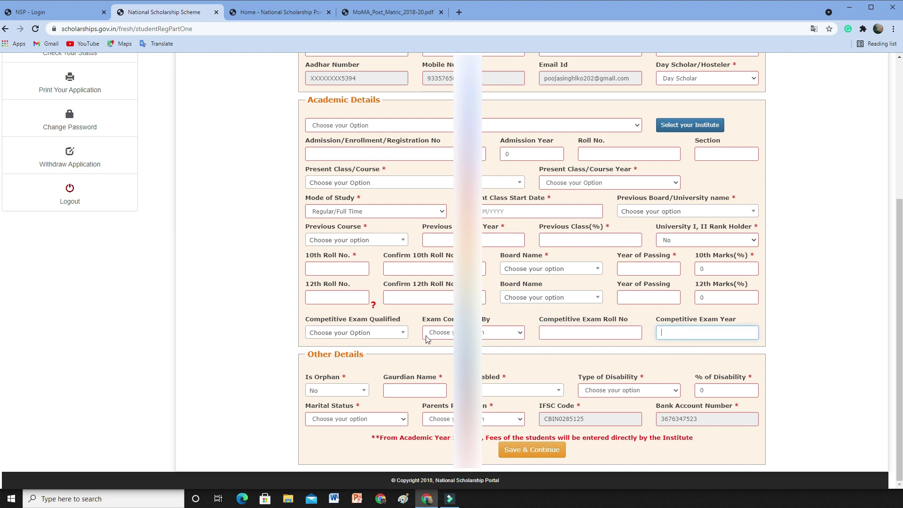
pyautogui.click(507, 334)
pyautogui.click(583, 339)
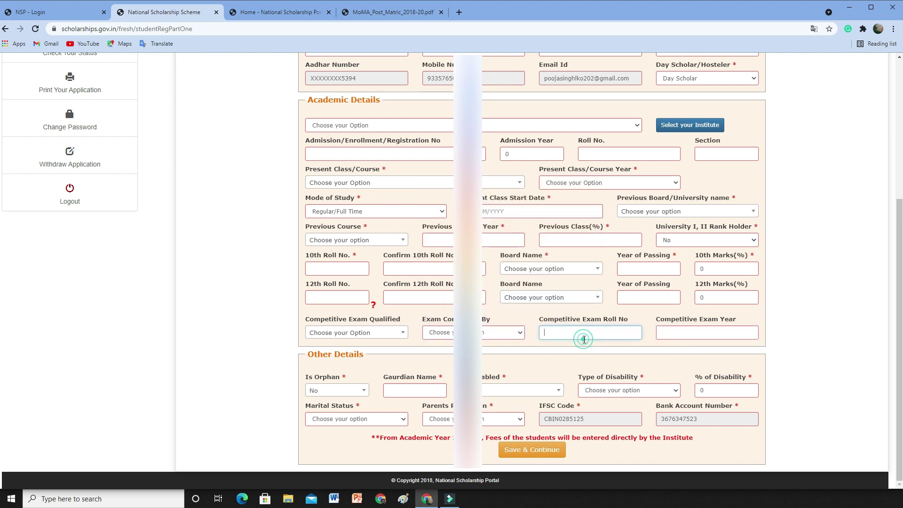
pyautogui.click(677, 334)
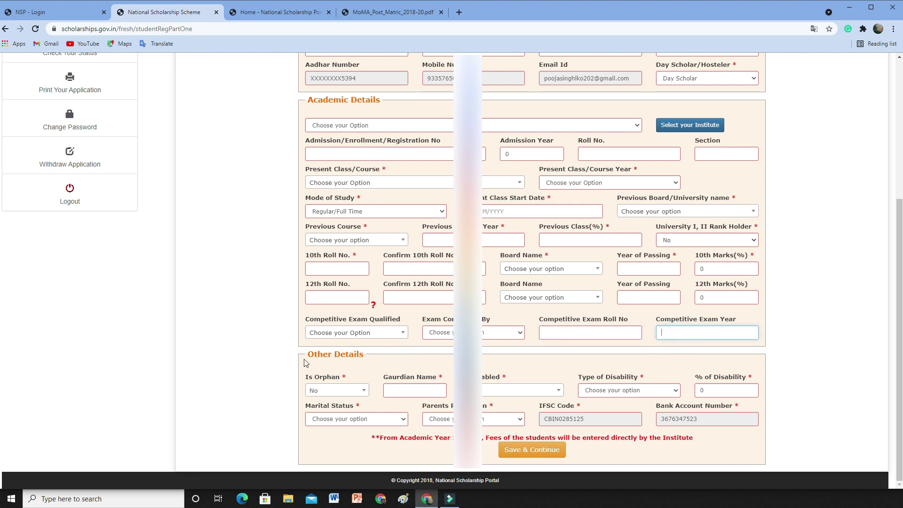
# Under Other Details, check the Is Orphan choices, the Gaurdian Name field and the Disabled choices.
pyautogui.moveTo(307, 357); pyautogui.dragTo(359, 366)
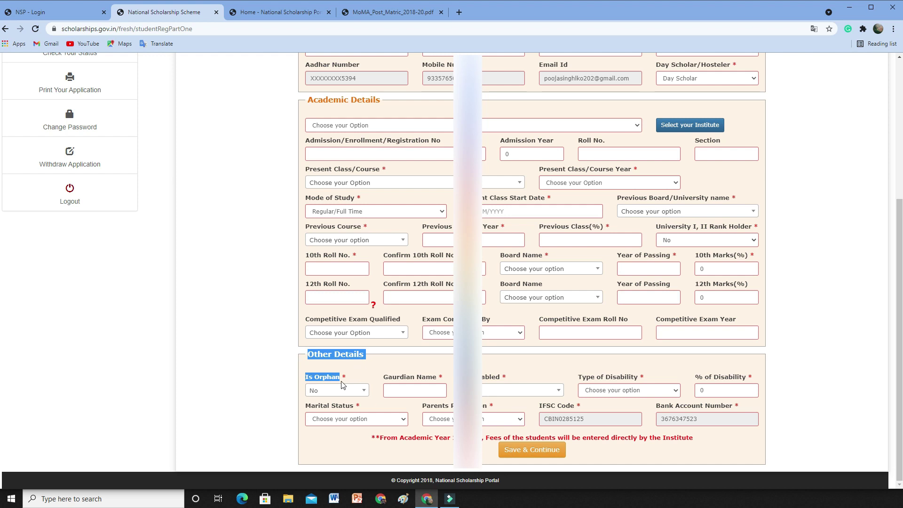
pyautogui.click(347, 374)
pyautogui.click(340, 391)
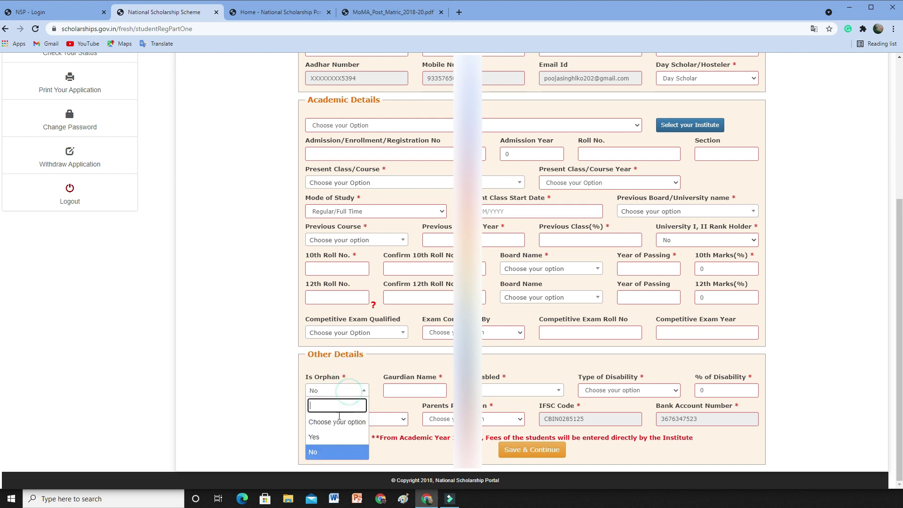
pyautogui.click(379, 391)
pyautogui.click(406, 391)
pyautogui.click(502, 390)
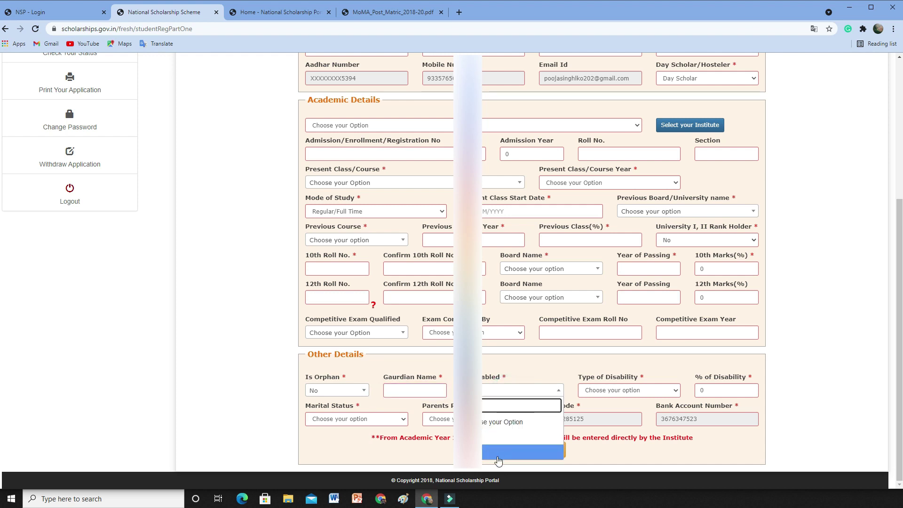
pyautogui.click(506, 438)
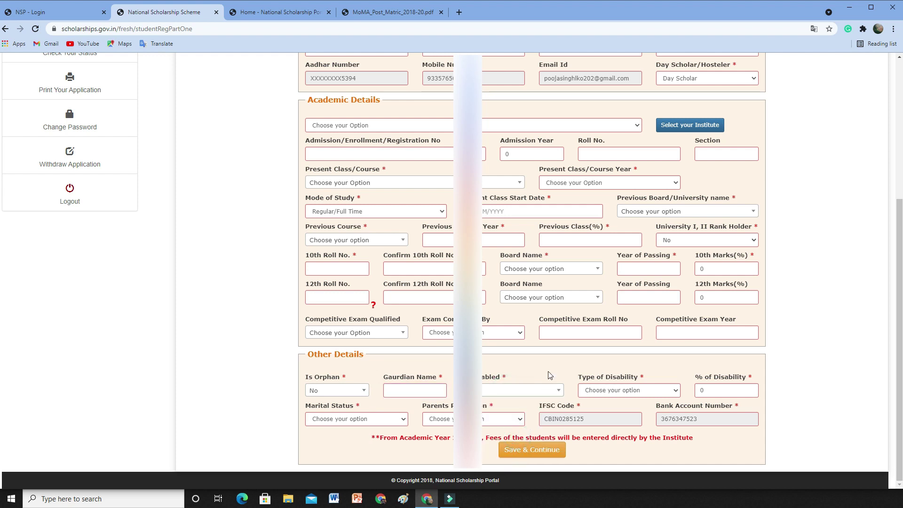
# Examine the choices offered for Type of Disability under Other Details.
pyautogui.click(674, 394)
pyautogui.click(674, 393)
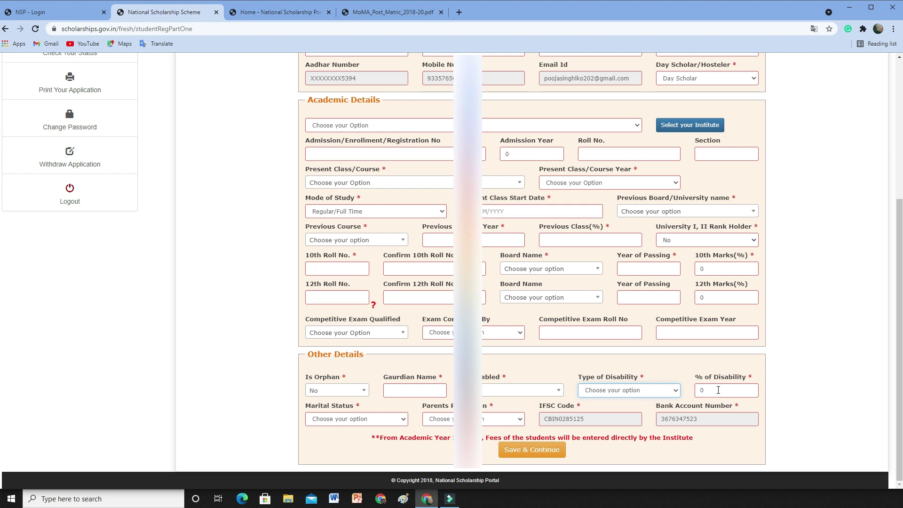
pyautogui.click(681, 392)
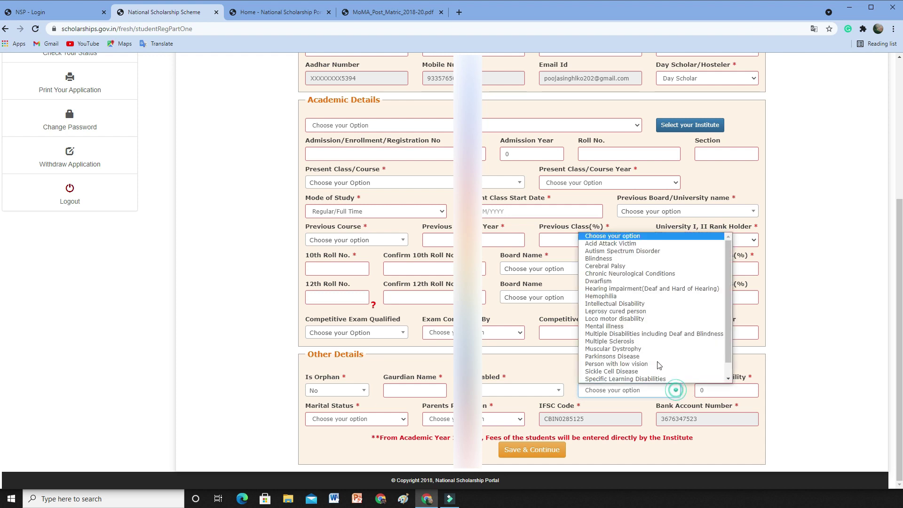
pyautogui.click(673, 387)
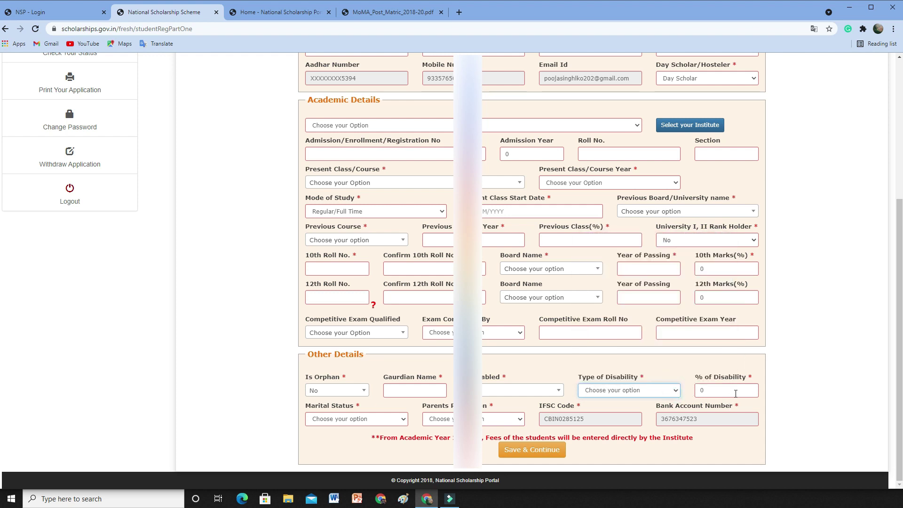
# Check the Marital Status and parents' profession choices and the IFSC Code field under Other Details.
pyautogui.click(400, 418)
pyautogui.click(395, 420)
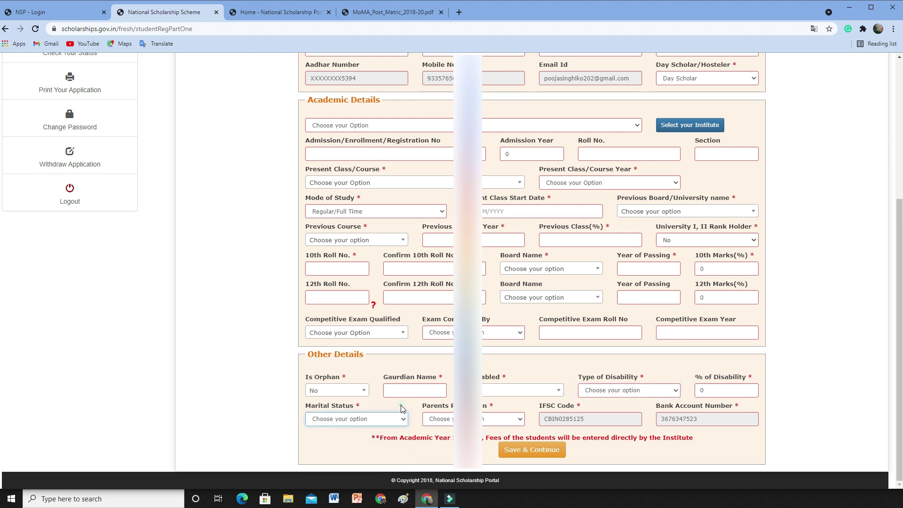
pyautogui.click(520, 419)
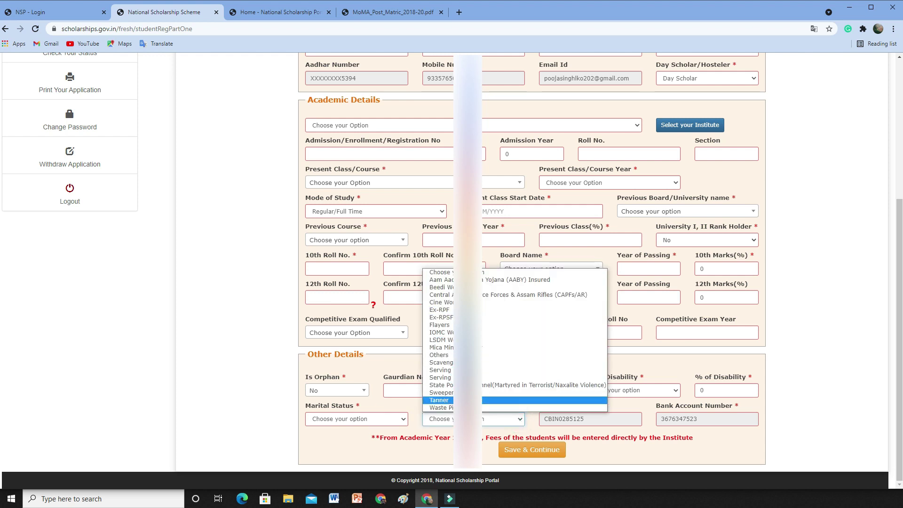
pyautogui.click(595, 425)
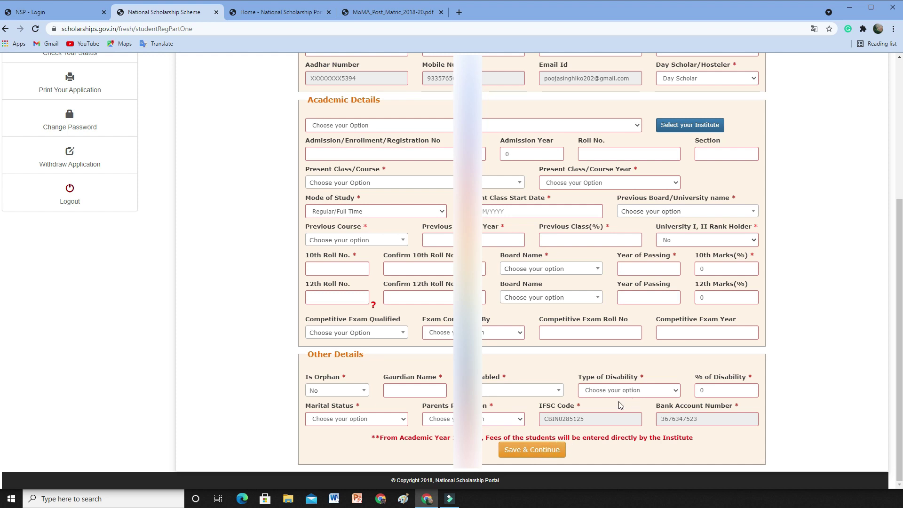
# Reopen the application form and return to the applicant's home page with the current application status.
pyautogui.scroll(5, 619, 405)
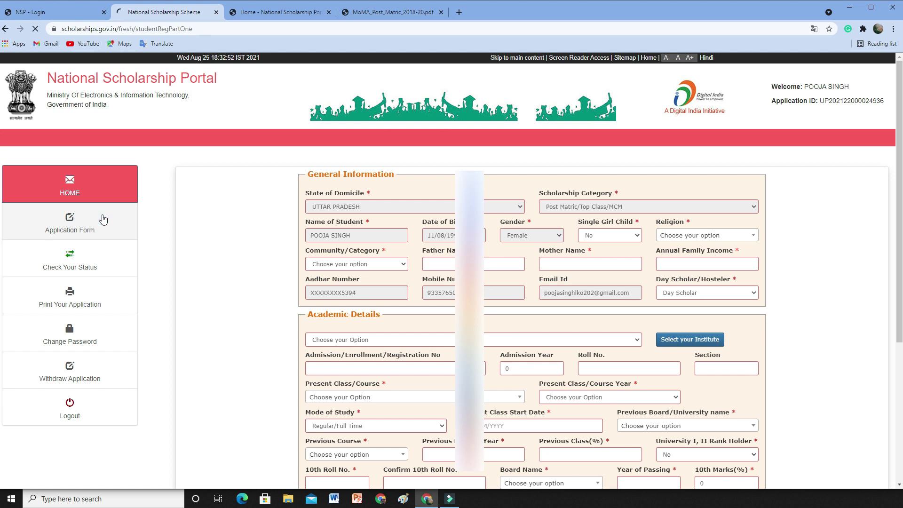
pyautogui.click(78, 230)
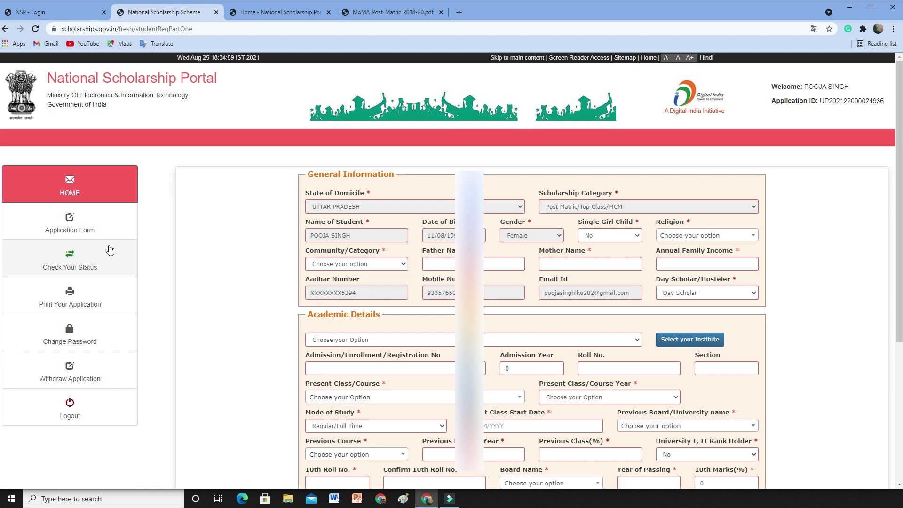
pyautogui.click(97, 193)
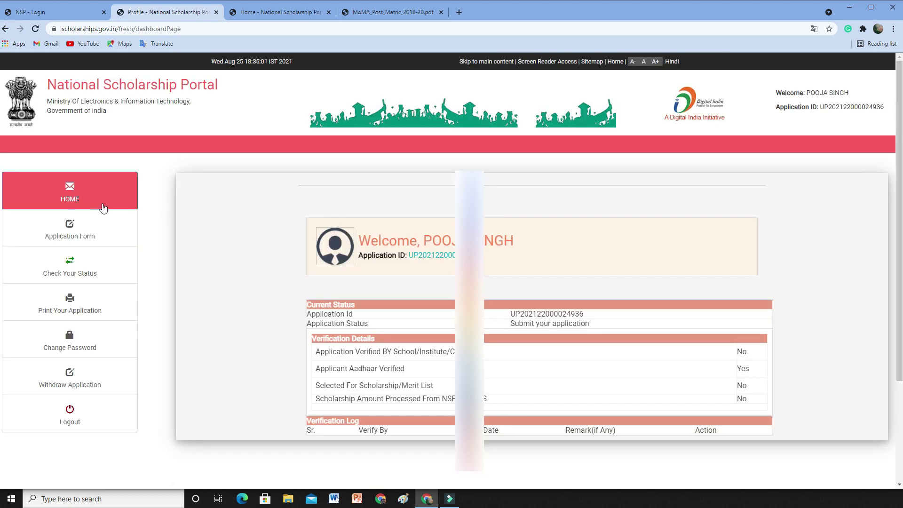